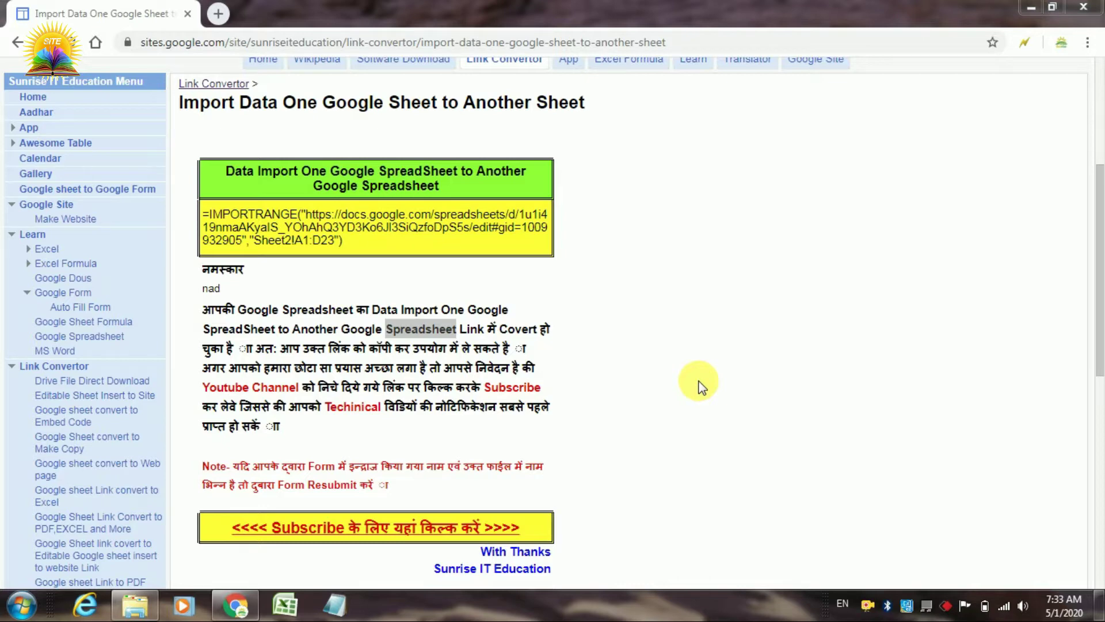
Step: Load Gmail in a new browser tab and bring up the Google apps list
click(219, 15)
text(gm)
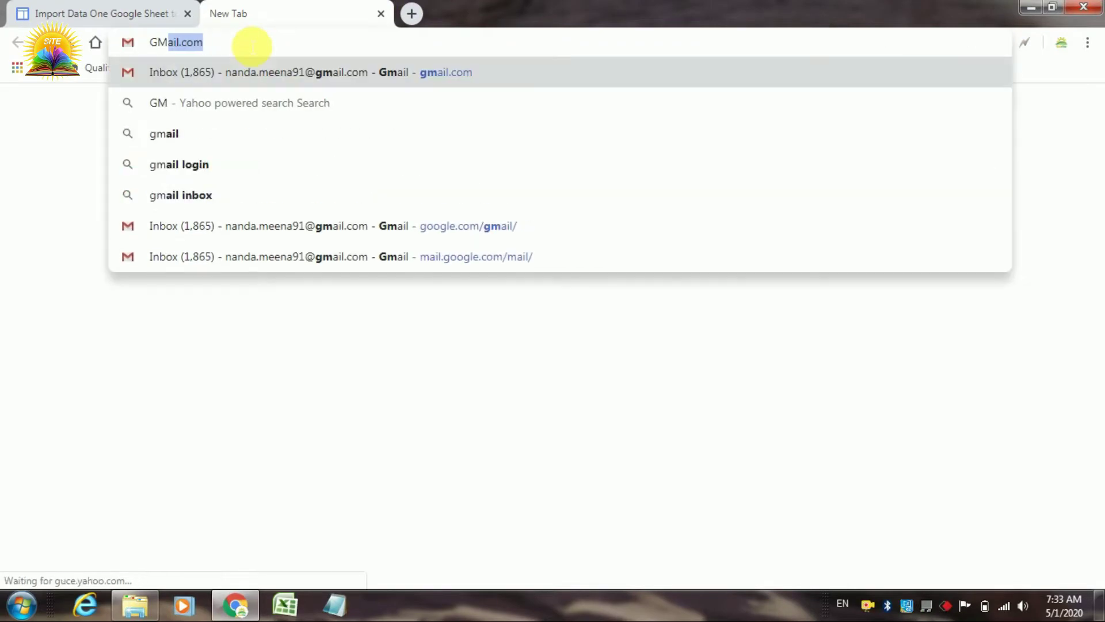
key(Return)
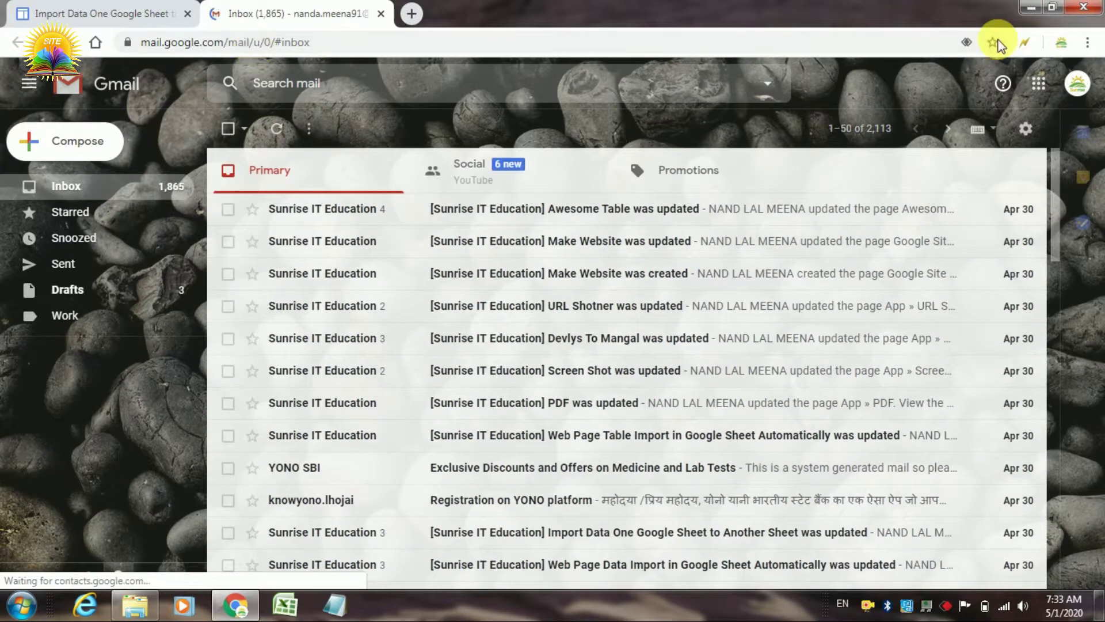
click(1038, 84)
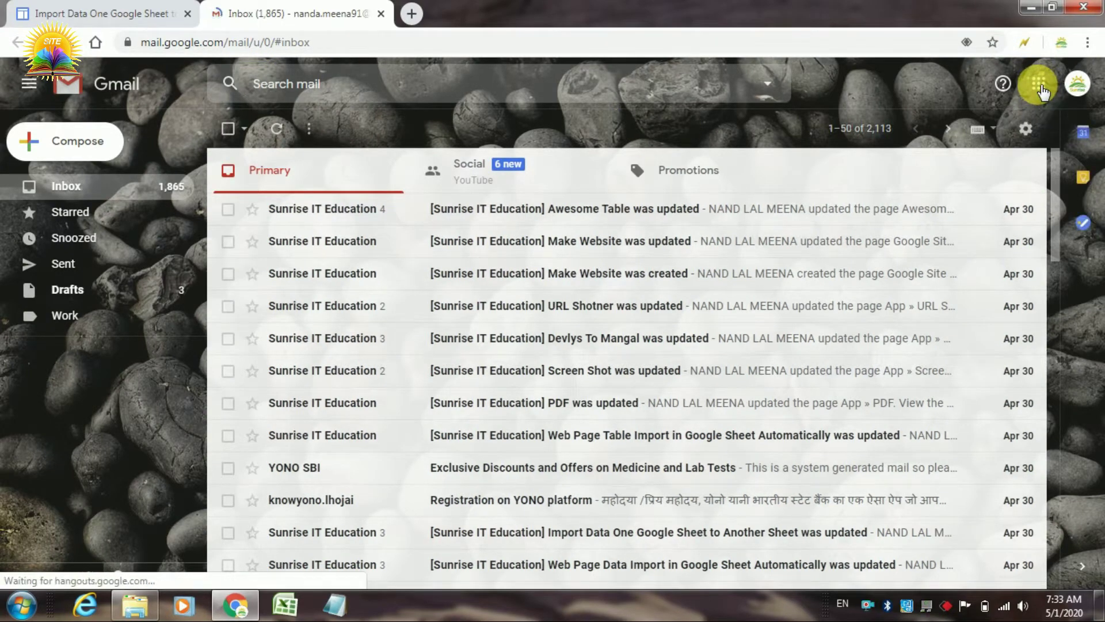
Step: Open Google Drive, find the Test spreadsheet in the file grid and open it
click(901, 394)
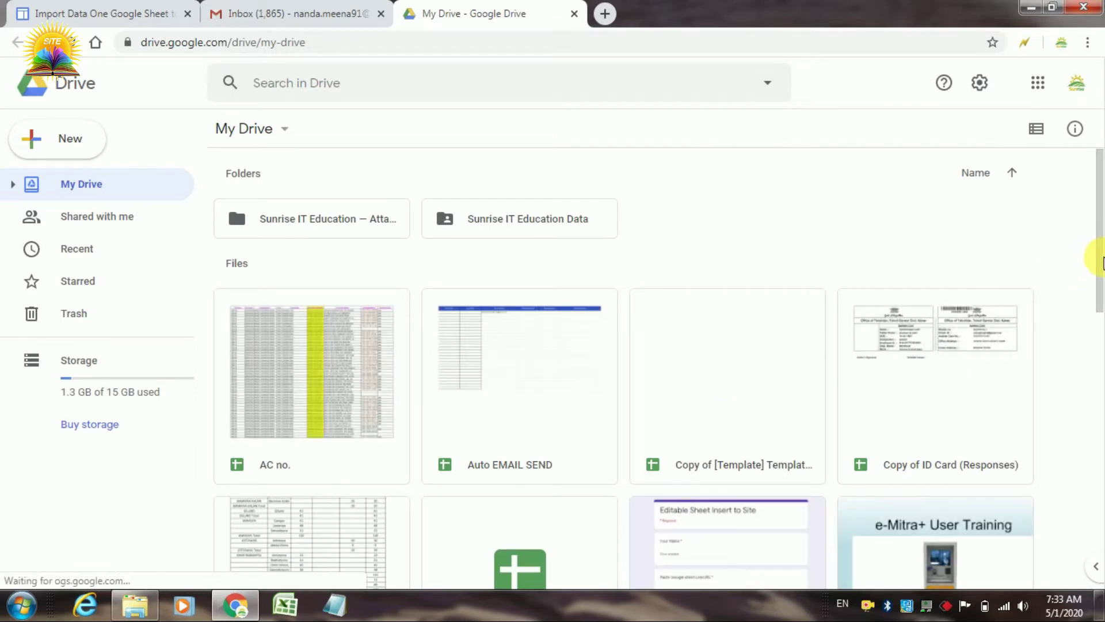
drag(1099, 253, 1100, 521)
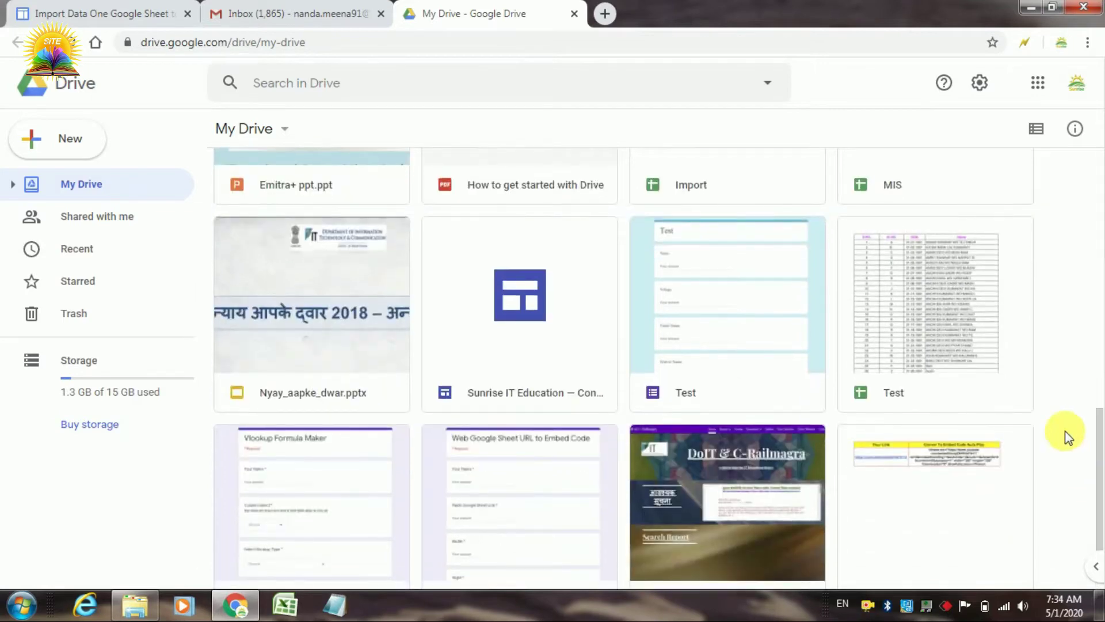
scroll(1059, 426, up, 10)
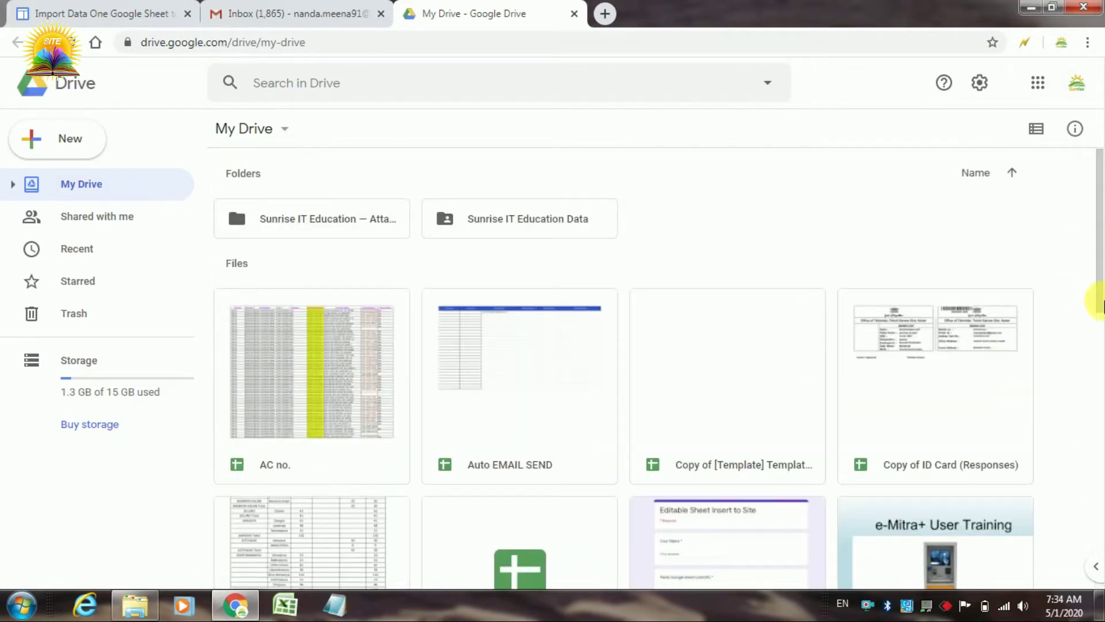
scroll(1036, 328, down, 5)
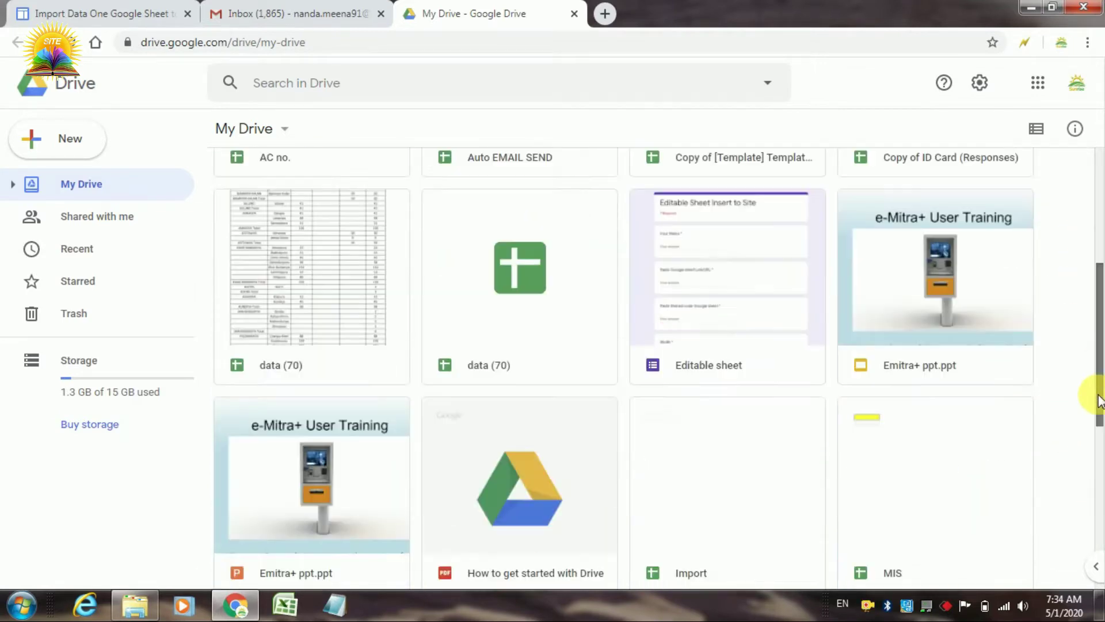
scroll(1007, 351, down, 5)
scroll(981, 371, down, 3)
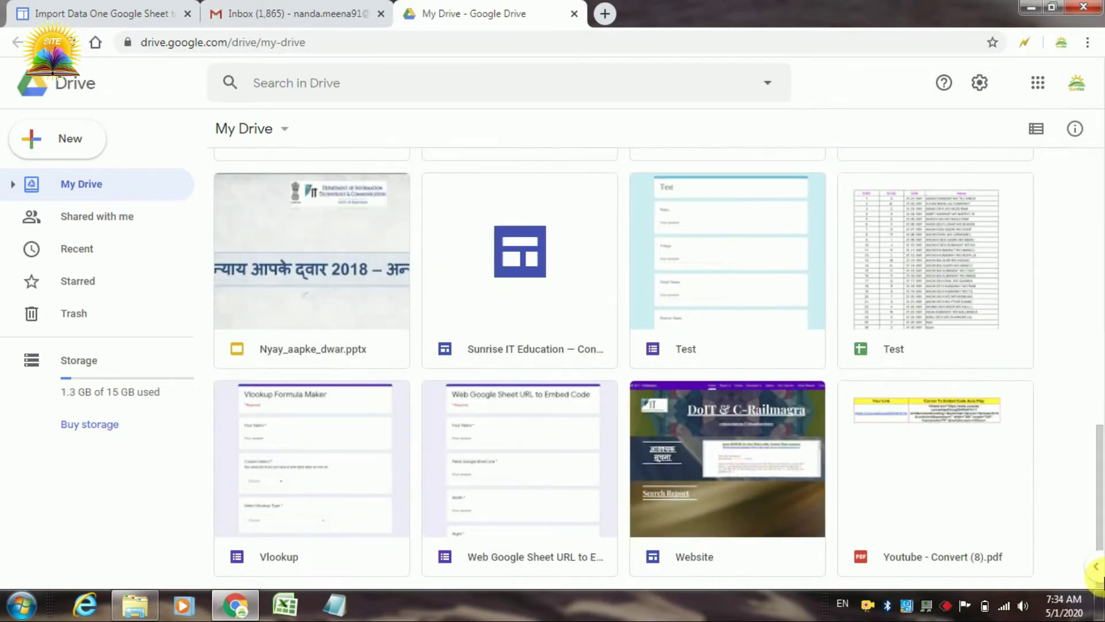
click(924, 292)
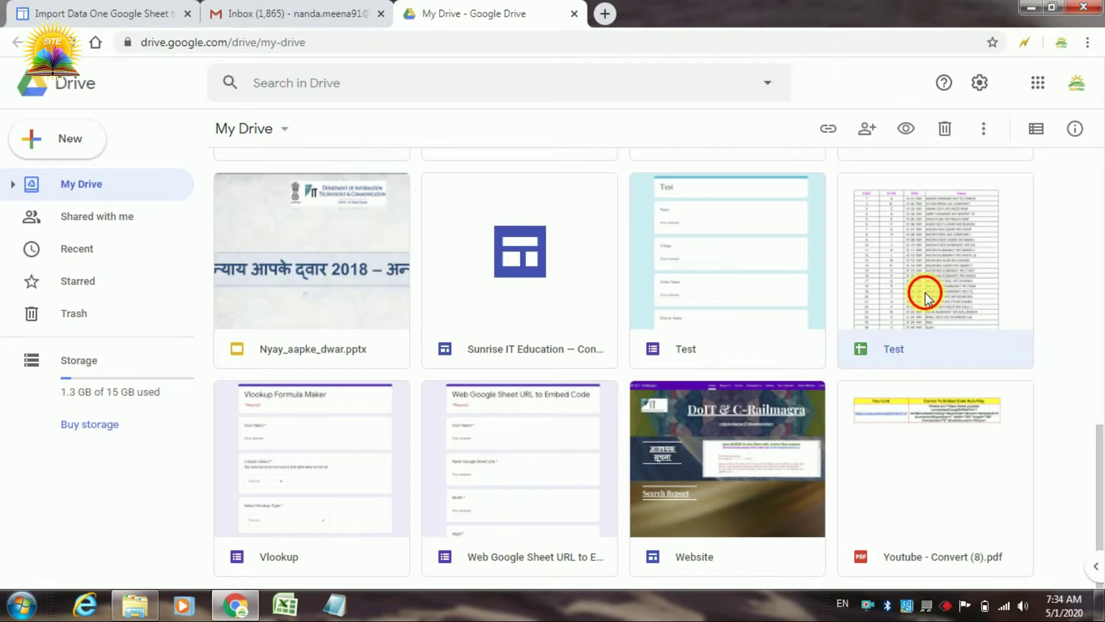
double_click(924, 293)
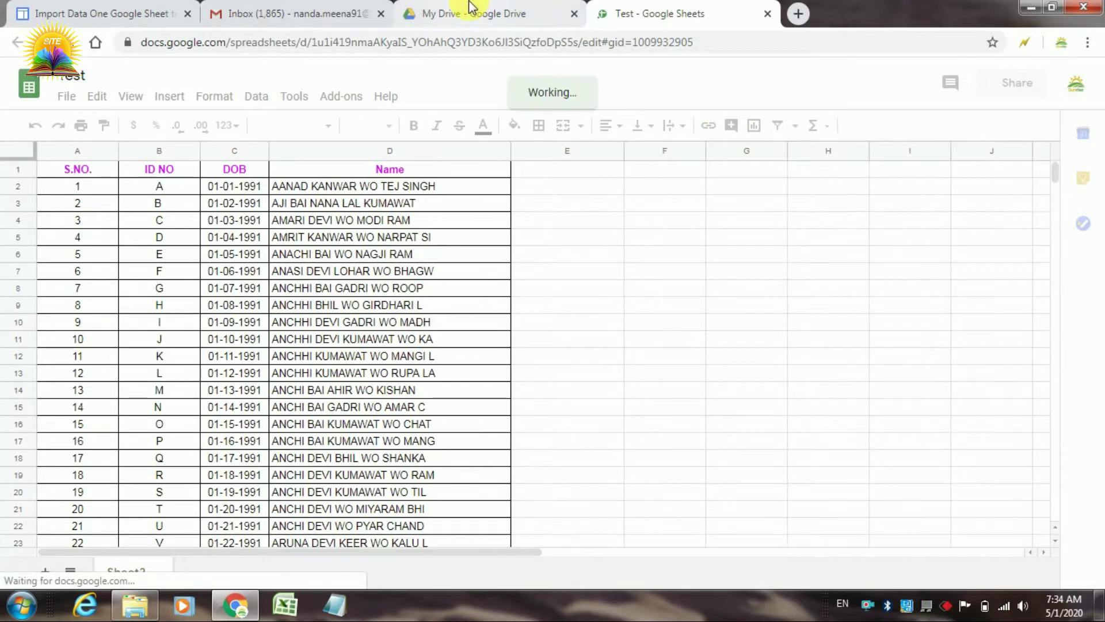
Step: Create a new blank Google Sheets spreadsheet from My Drive via New
click(457, 228)
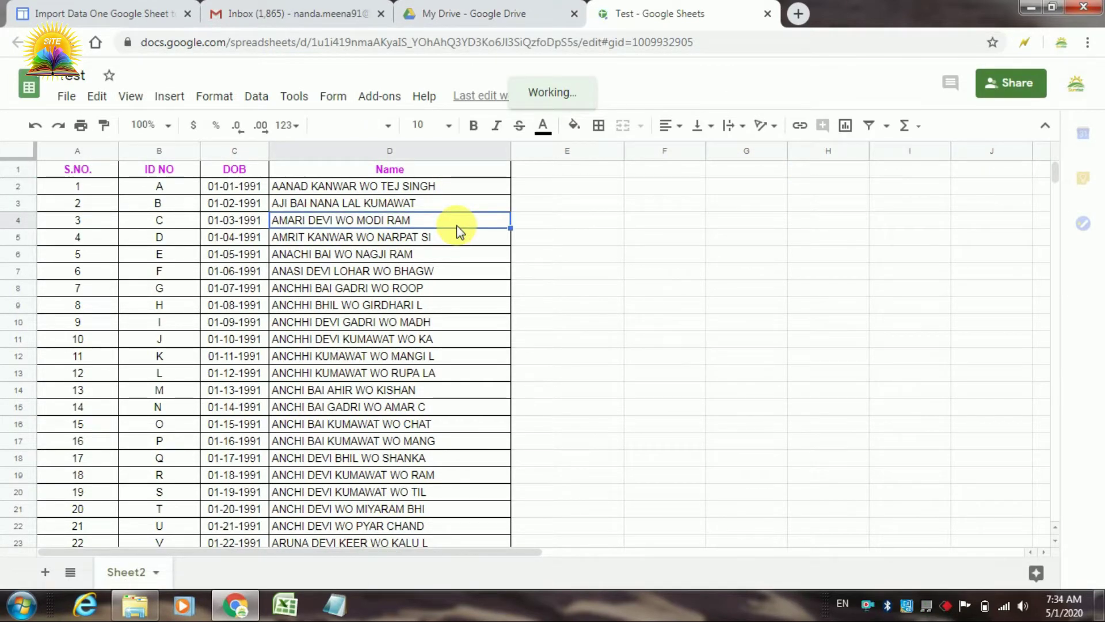
click(478, 8)
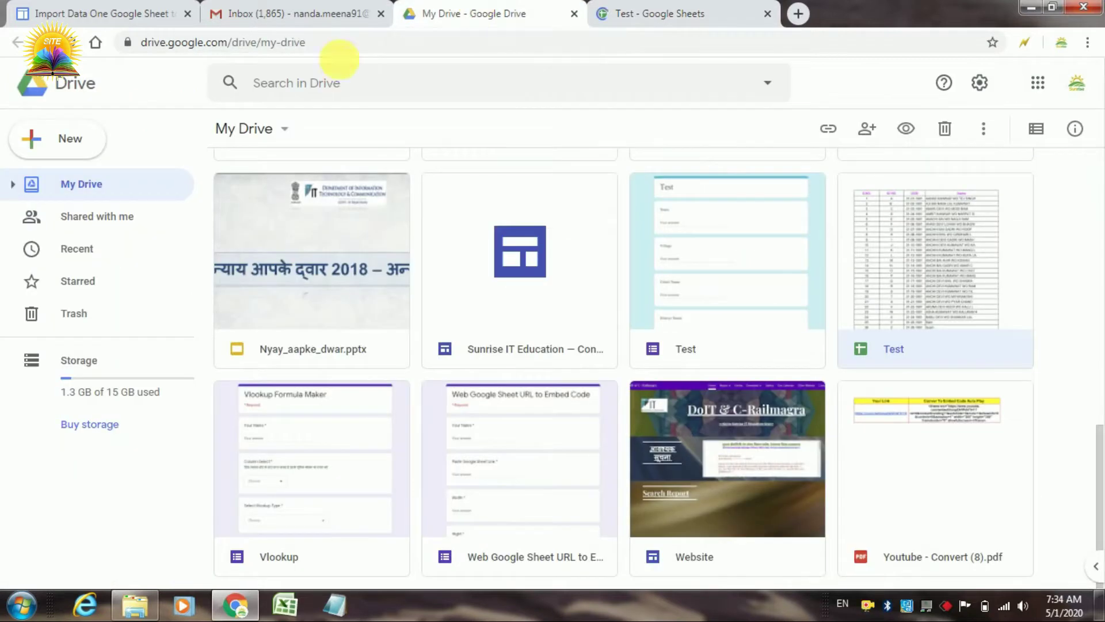
click(73, 137)
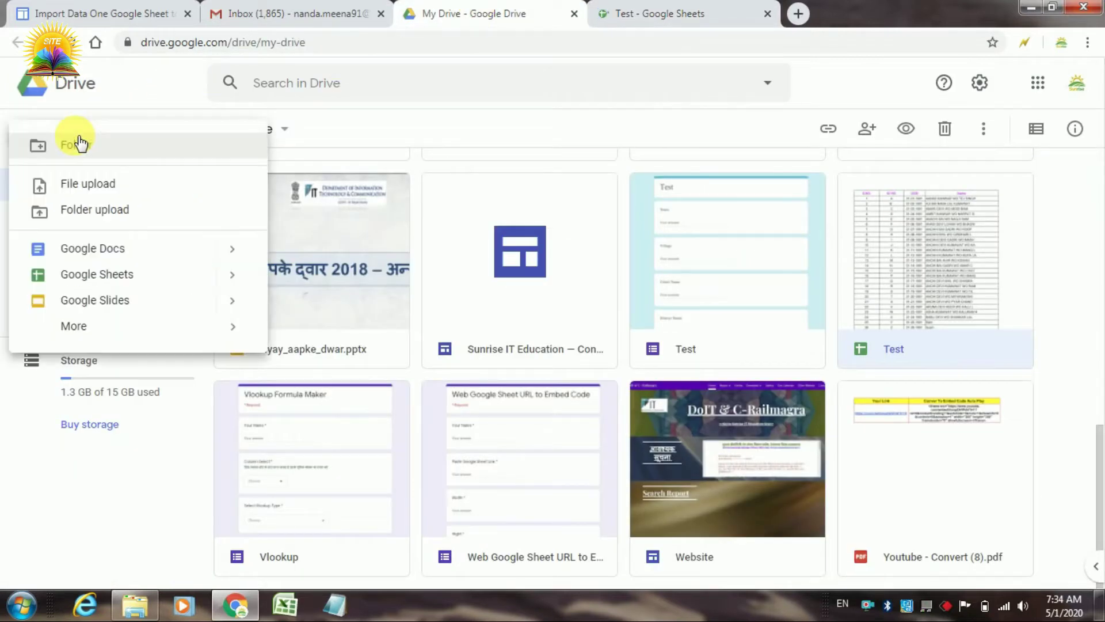
click(96, 274)
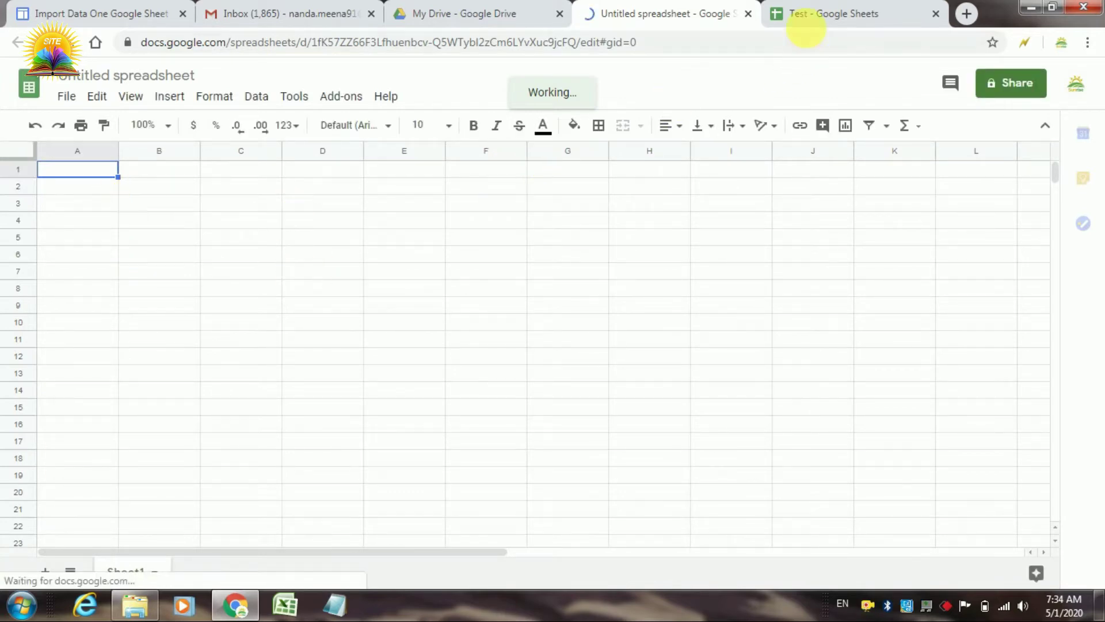
Step: Copy the Test spreadsheet's full web address from the address bar
click(809, 15)
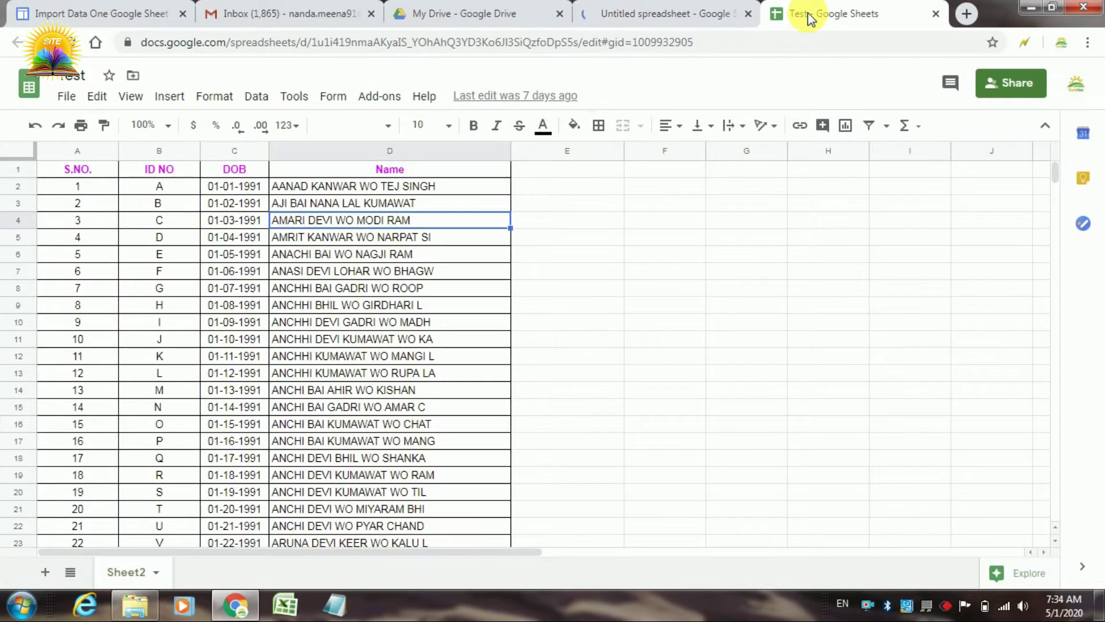
click(665, 11)
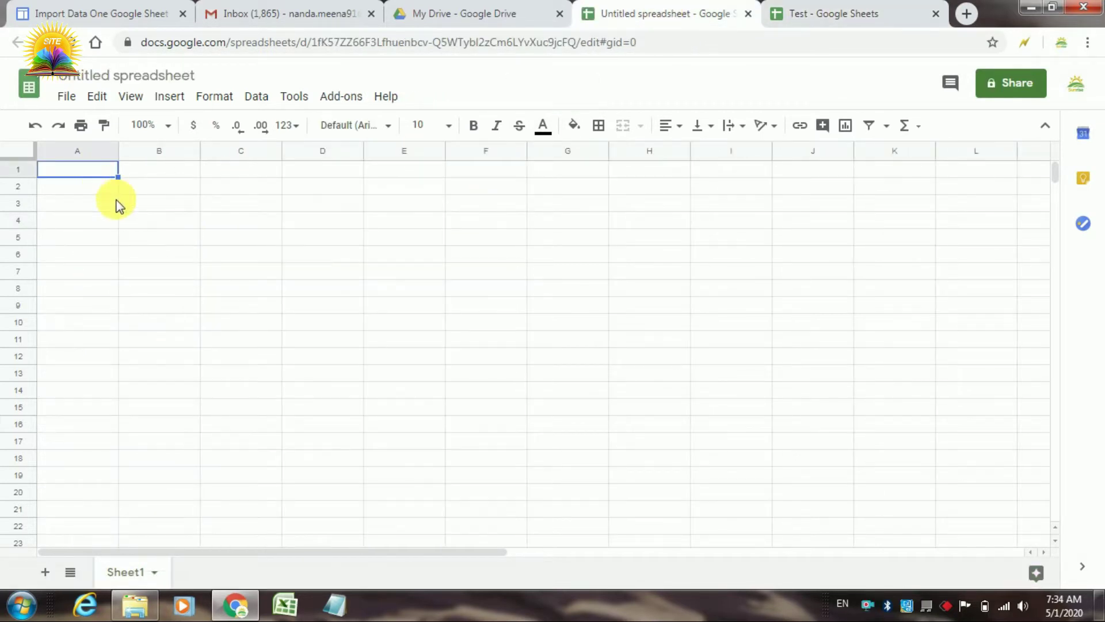
click(817, 13)
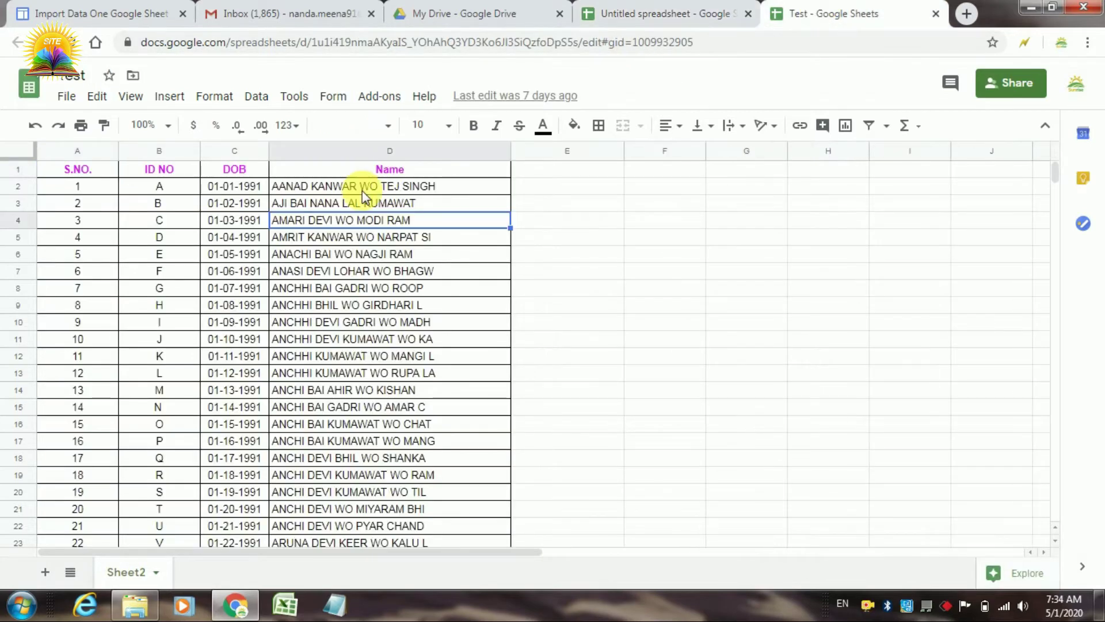
click(670, 12)
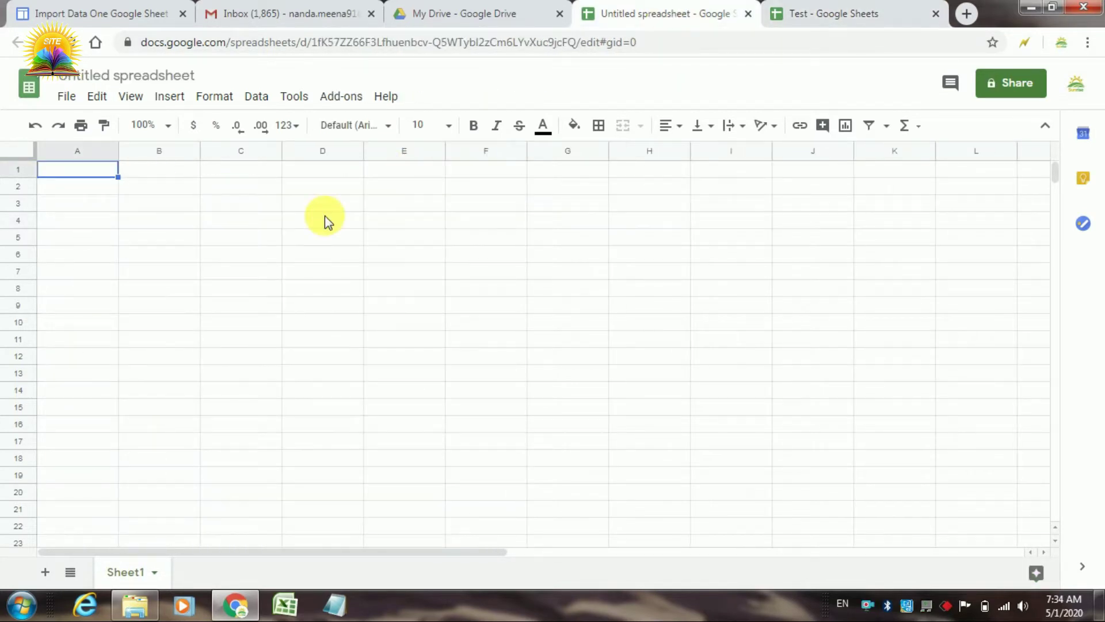
click(800, 11)
click(678, 41)
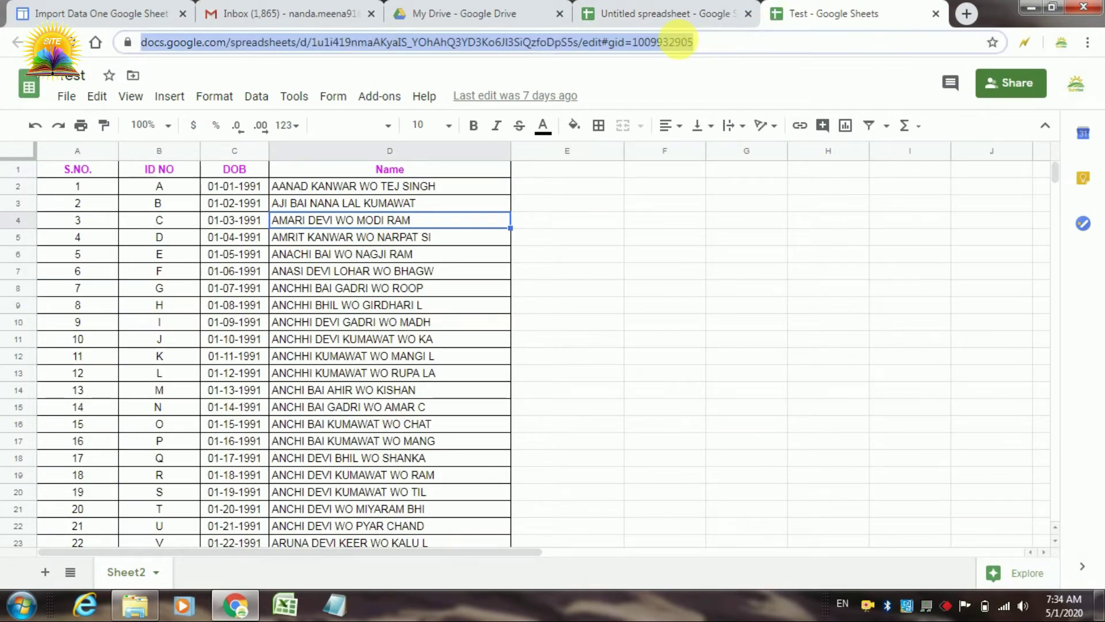
right_click(681, 44)
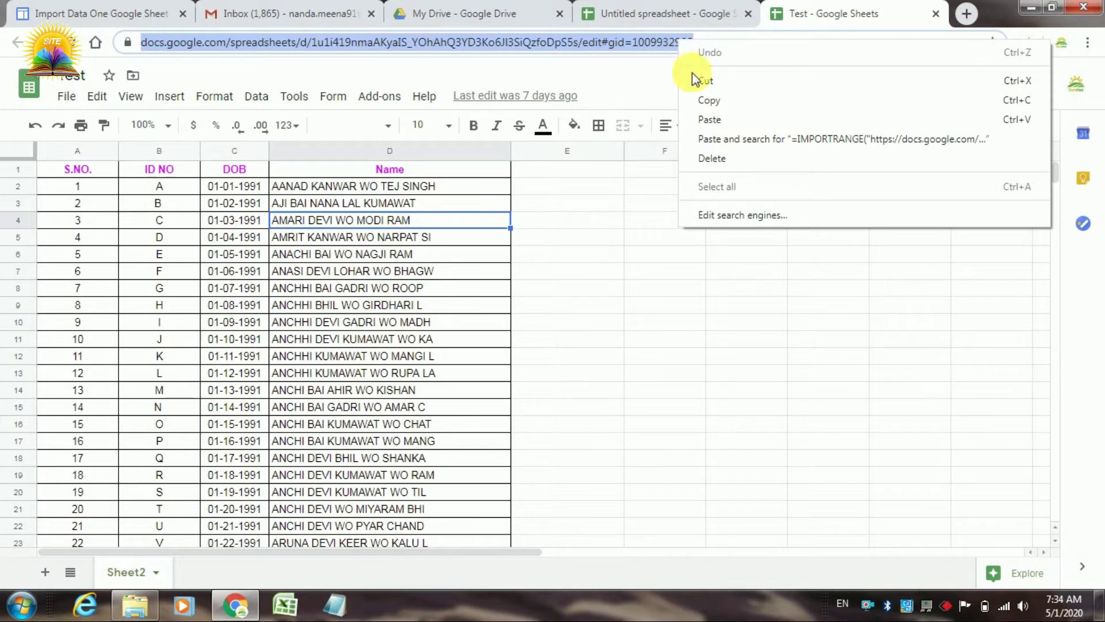
click(705, 100)
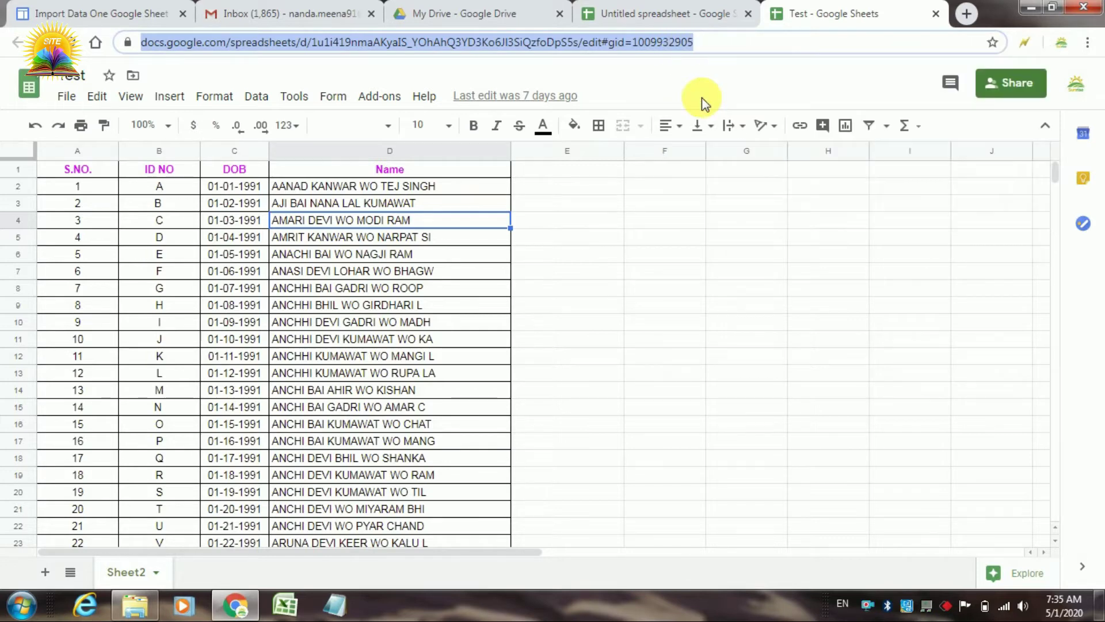
Step: Search Google for 'Sunrise it education google site' in a new tab
click(964, 16)
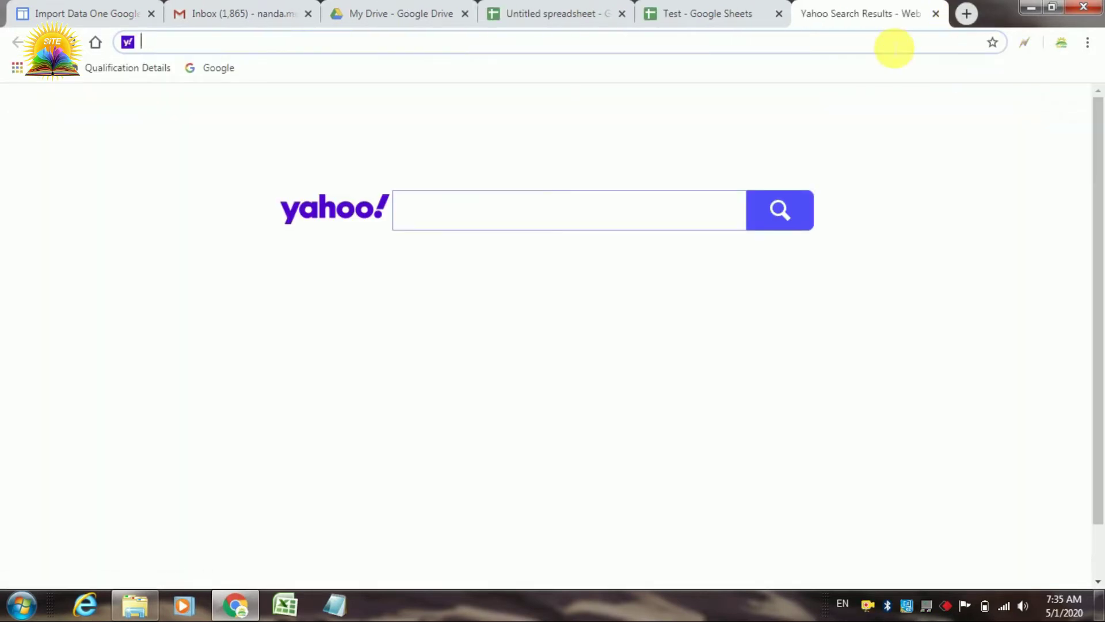
text(g)
key(Return)
text(sUN)
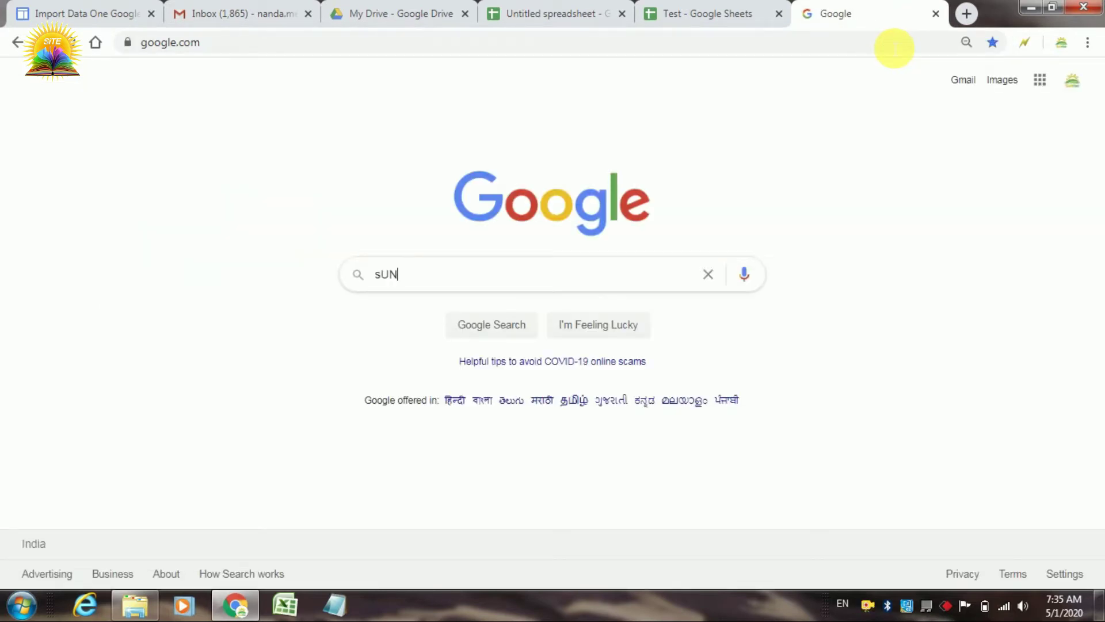
key(BackSpace)
key(BackSpace)
key(BackSpace)
text(Sun)
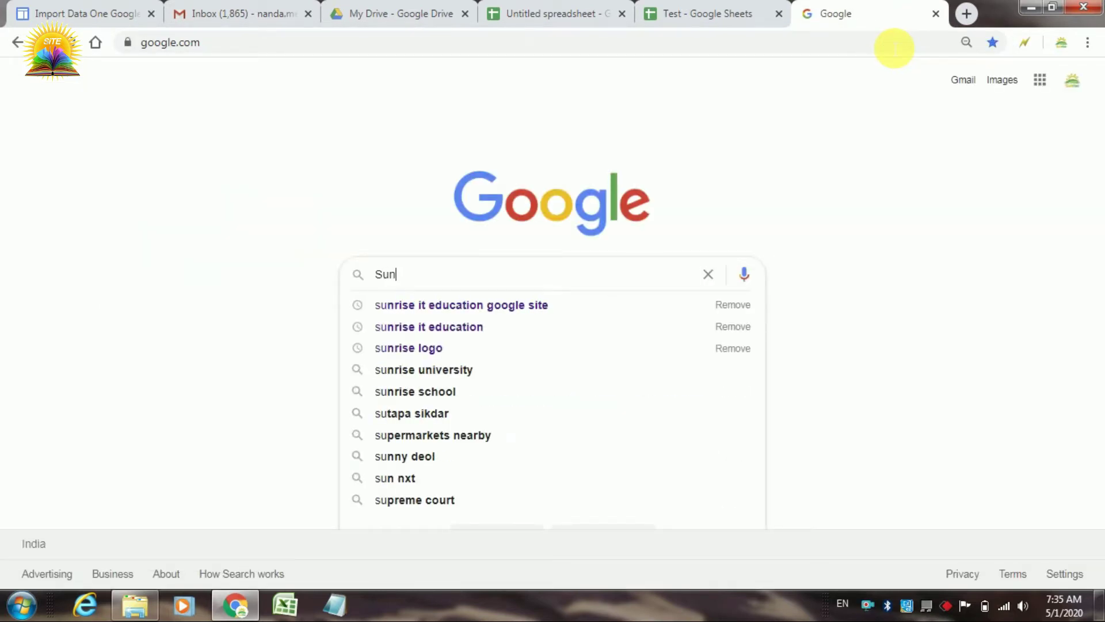
text(rise it )
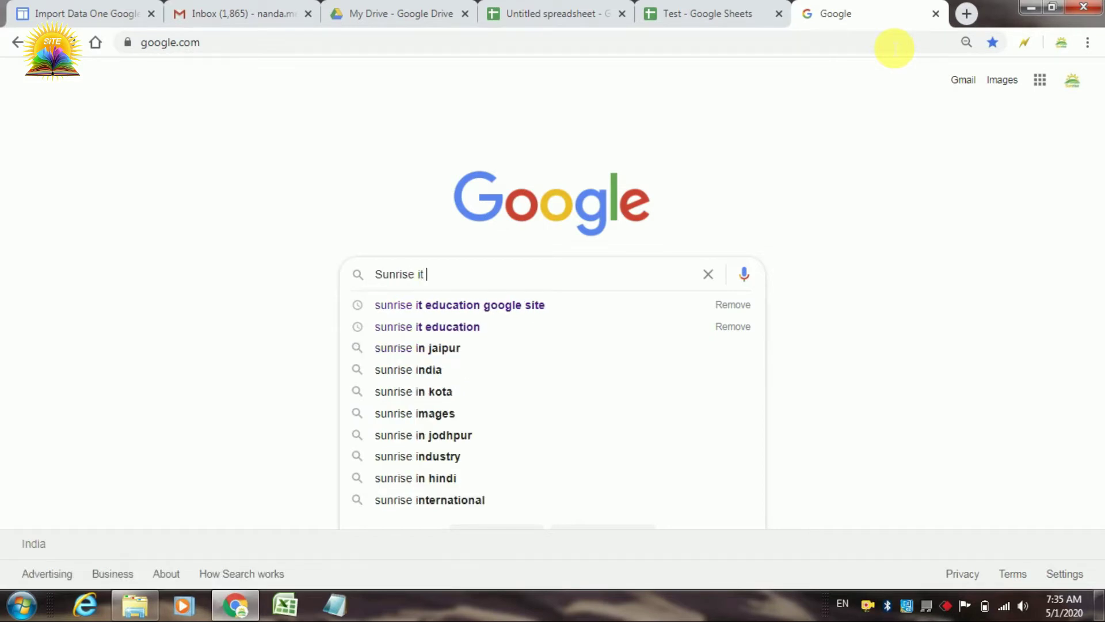
text(educat)
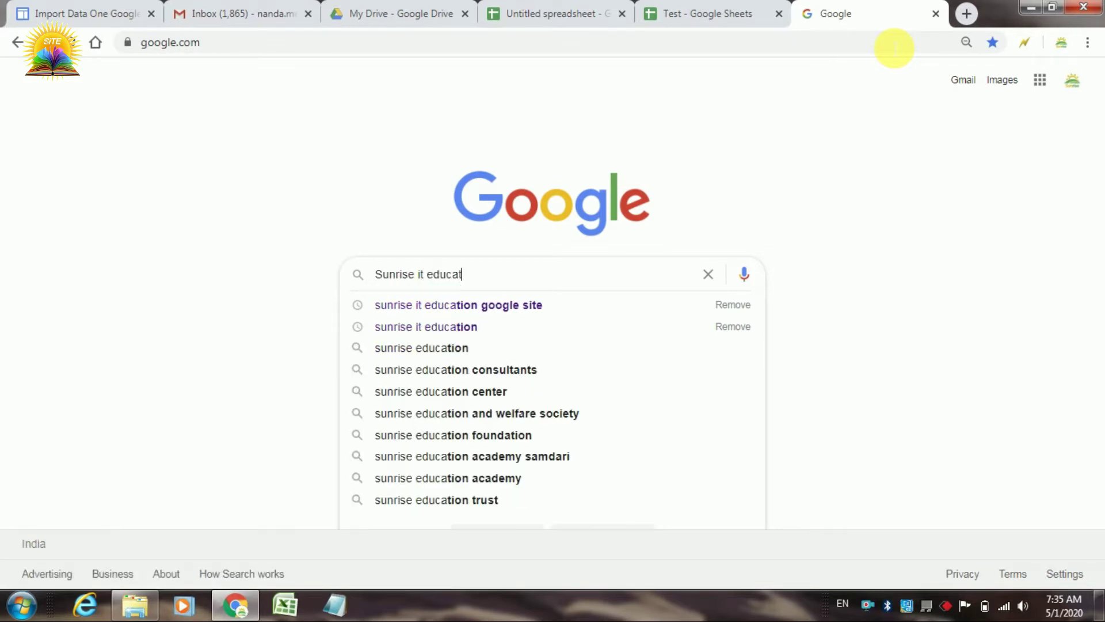
text(ion google site)
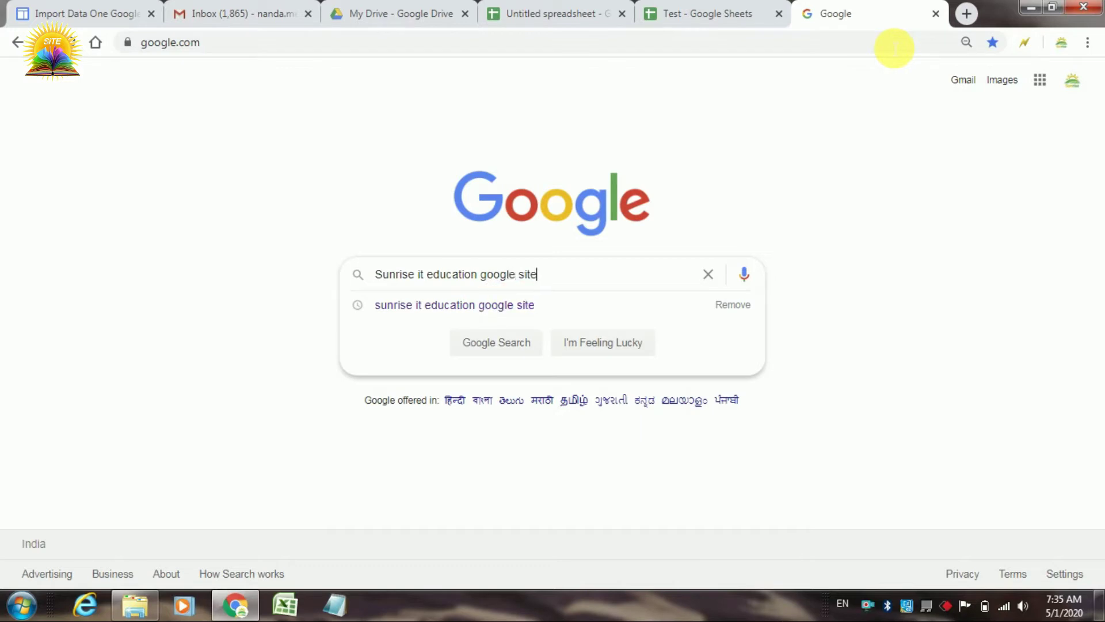
click(493, 350)
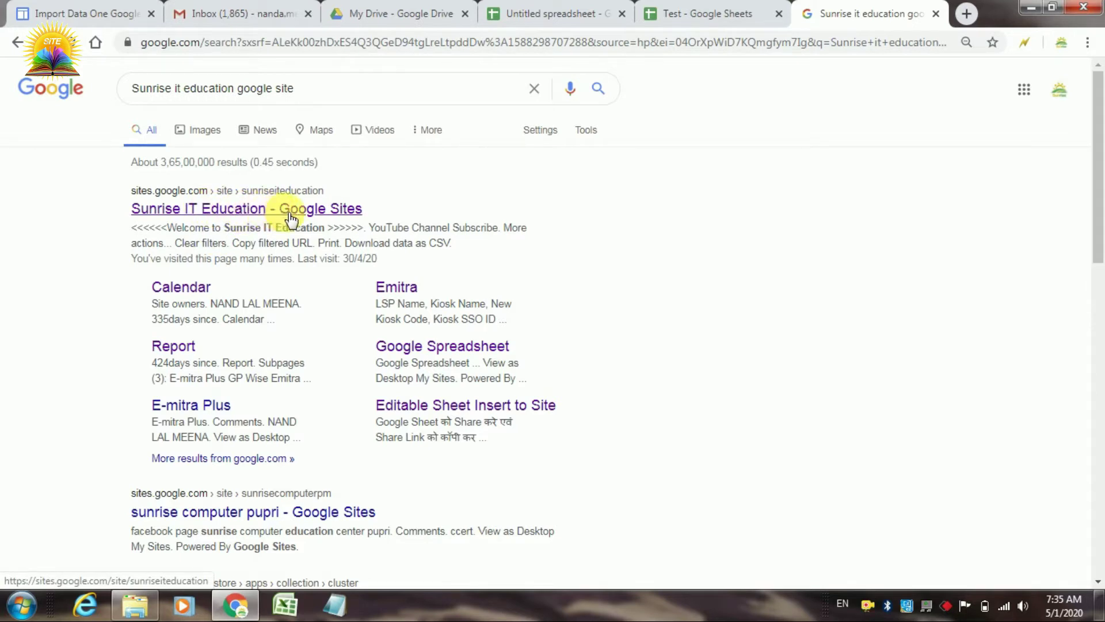
Step: Open the Sunrise IT Education Google Sites result and follow its 'YouTube Channel Subscribe' link
click(290, 218)
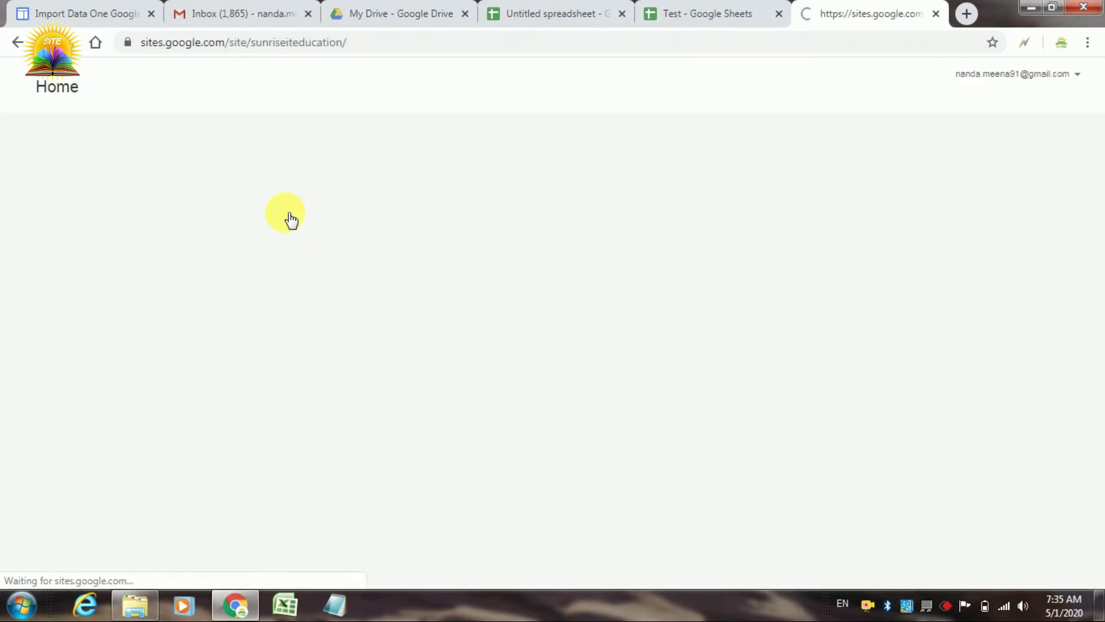
drag(1099, 144, 1100, 194)
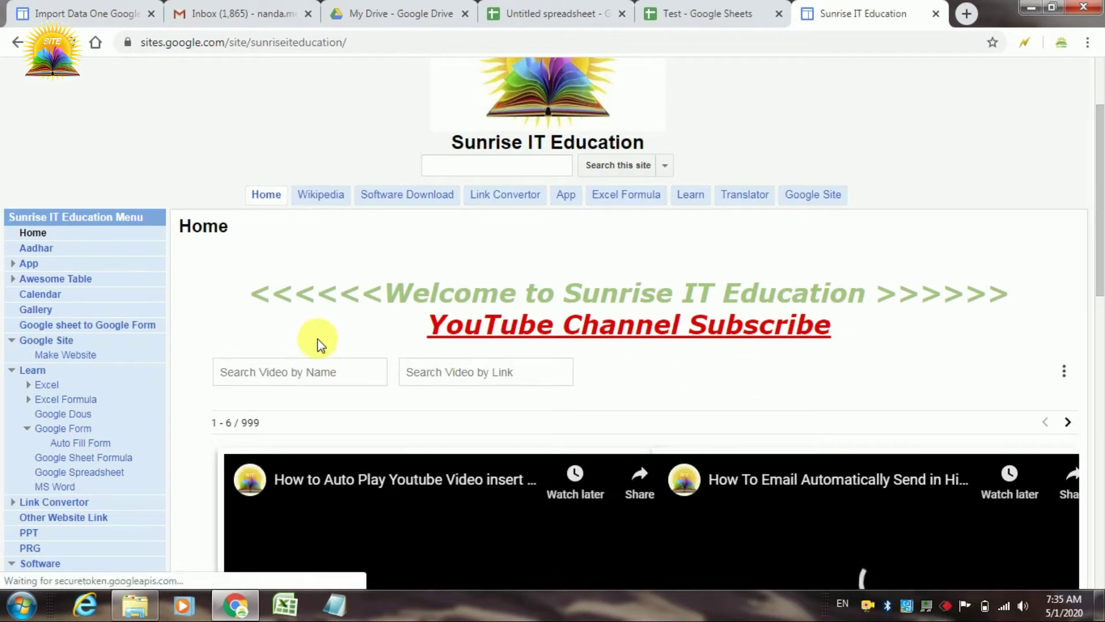
click(581, 334)
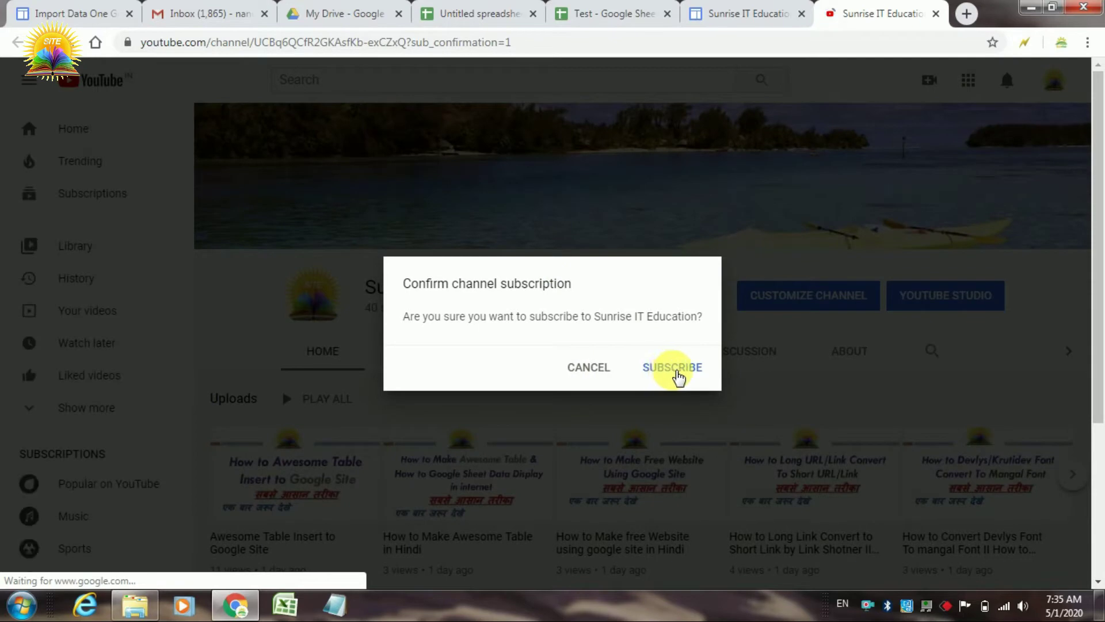
Step: Confirm subscribing to the Sunrise IT Education channel and close the YouTube tab
click(683, 371)
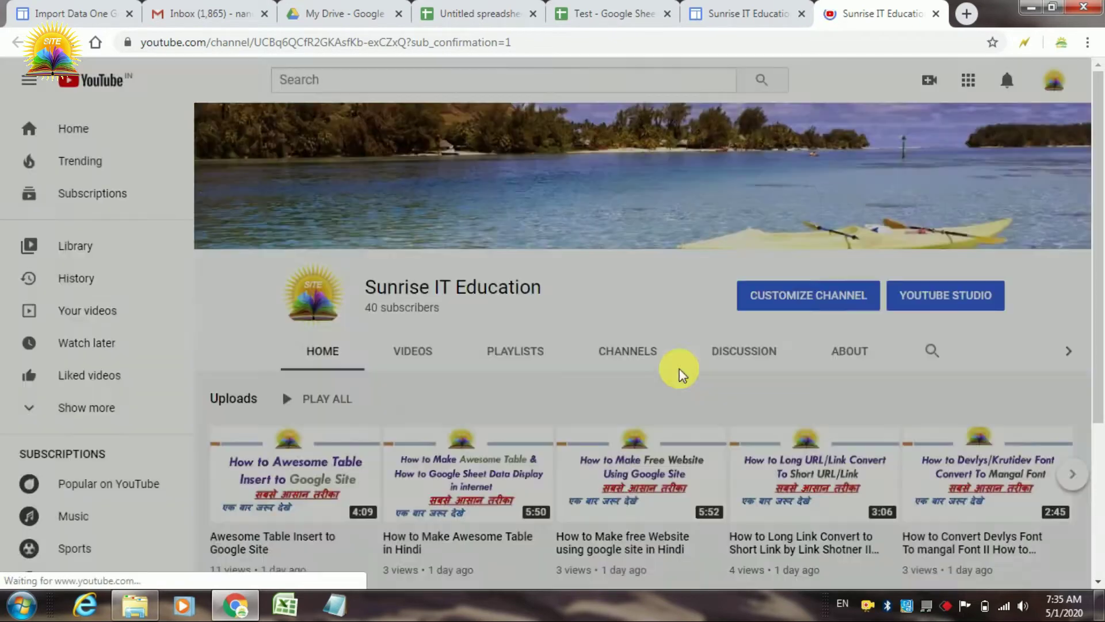
click(936, 14)
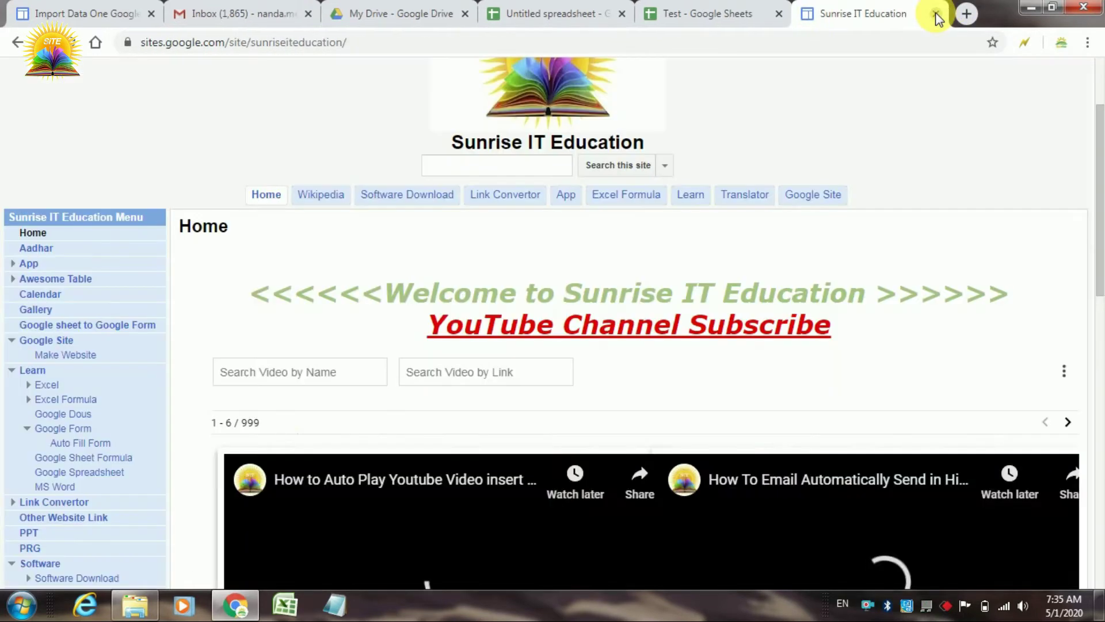
mouse_move(505, 194)
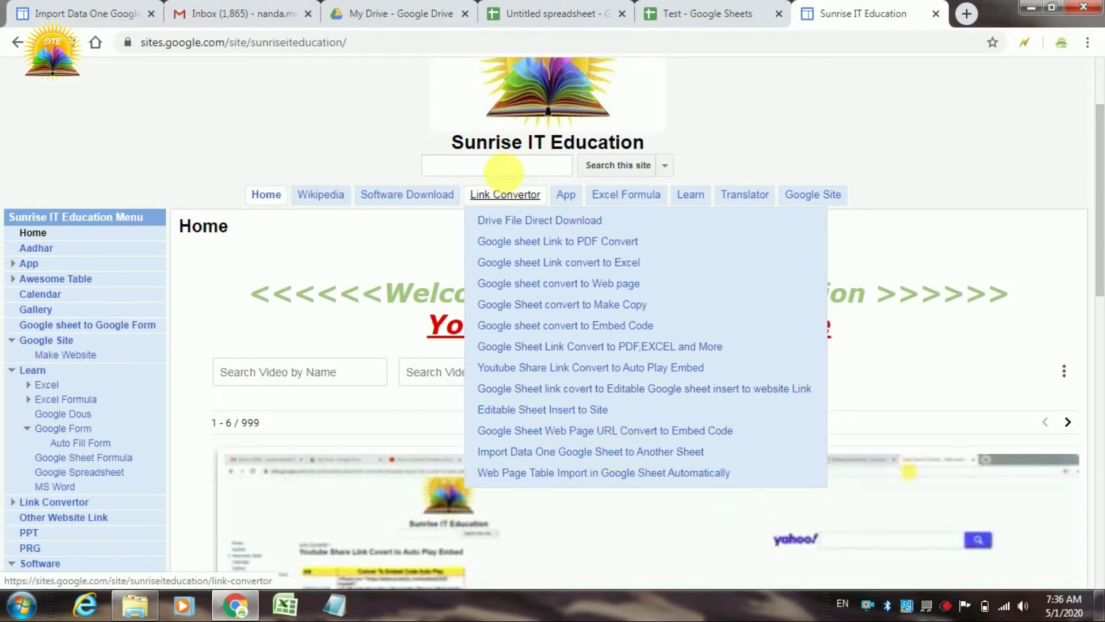
Step: Open the 'Import Data One Google Sheet to Another Sheet' form and enter 'xyz' as the name
click(502, 167)
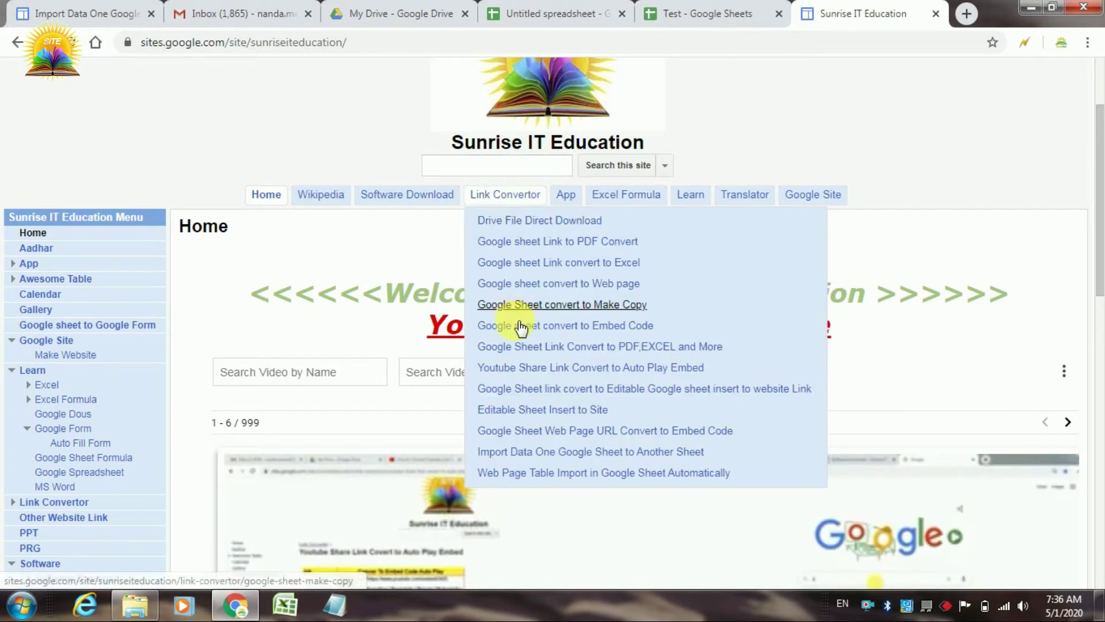
click(530, 455)
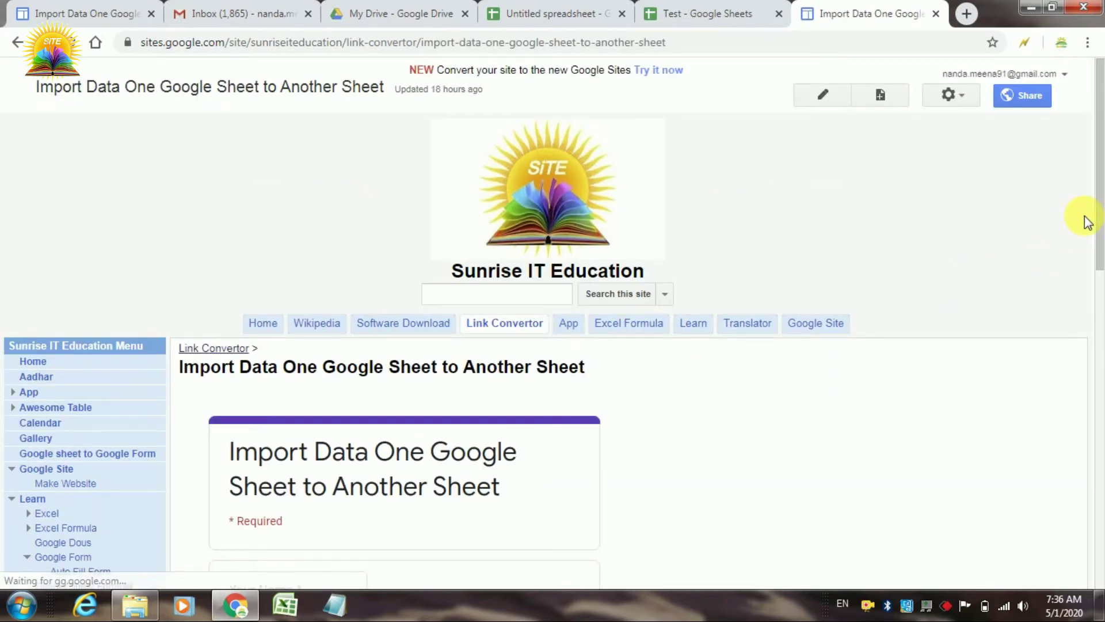
drag(1100, 206, 1101, 364)
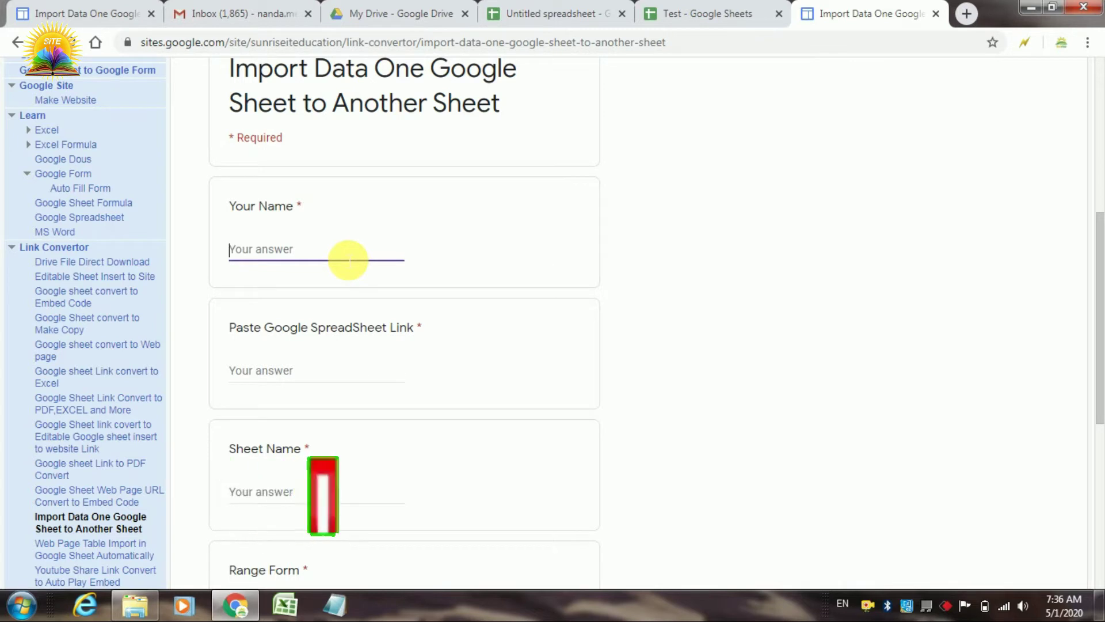
text(xyz)
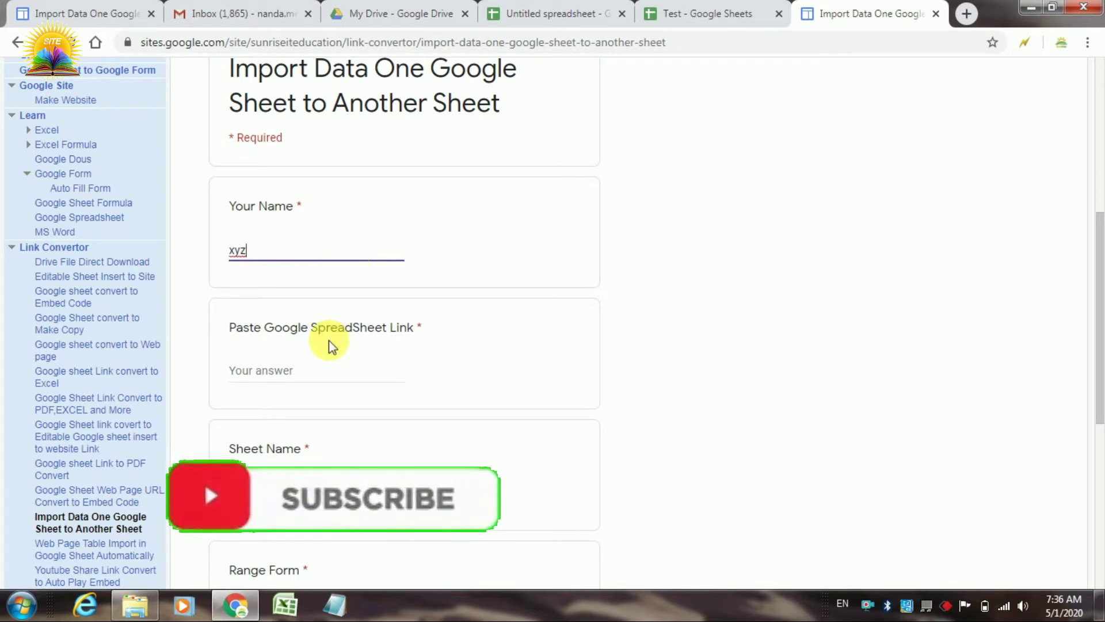
click(323, 378)
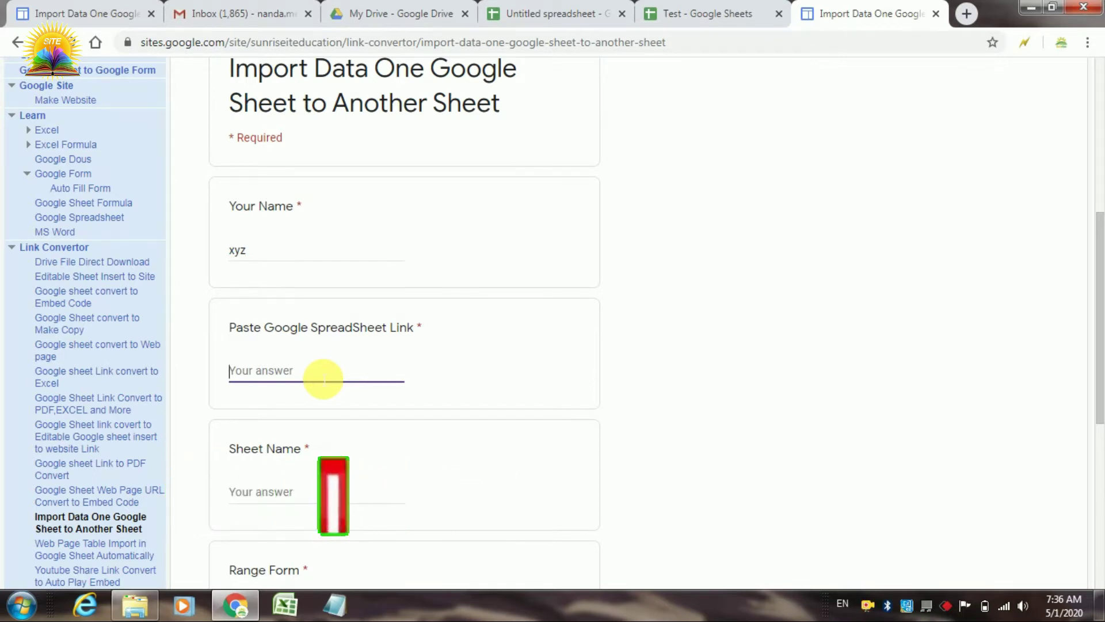
Step: Paste the Test spreadsheet's address into the form's link field
click(677, 10)
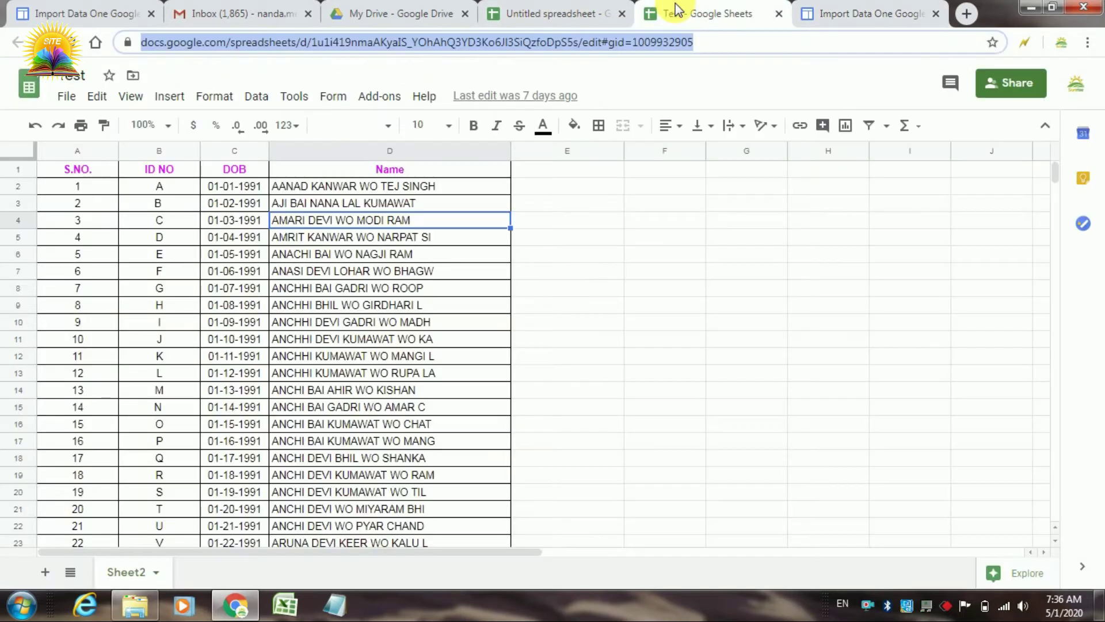
right_click(654, 40)
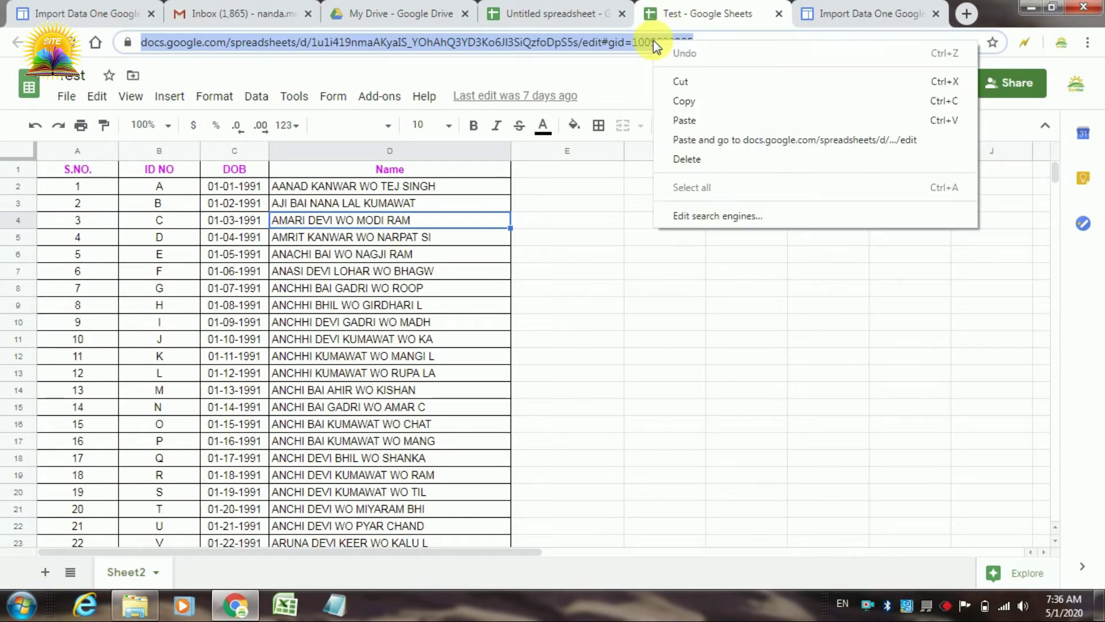
click(676, 99)
click(856, 17)
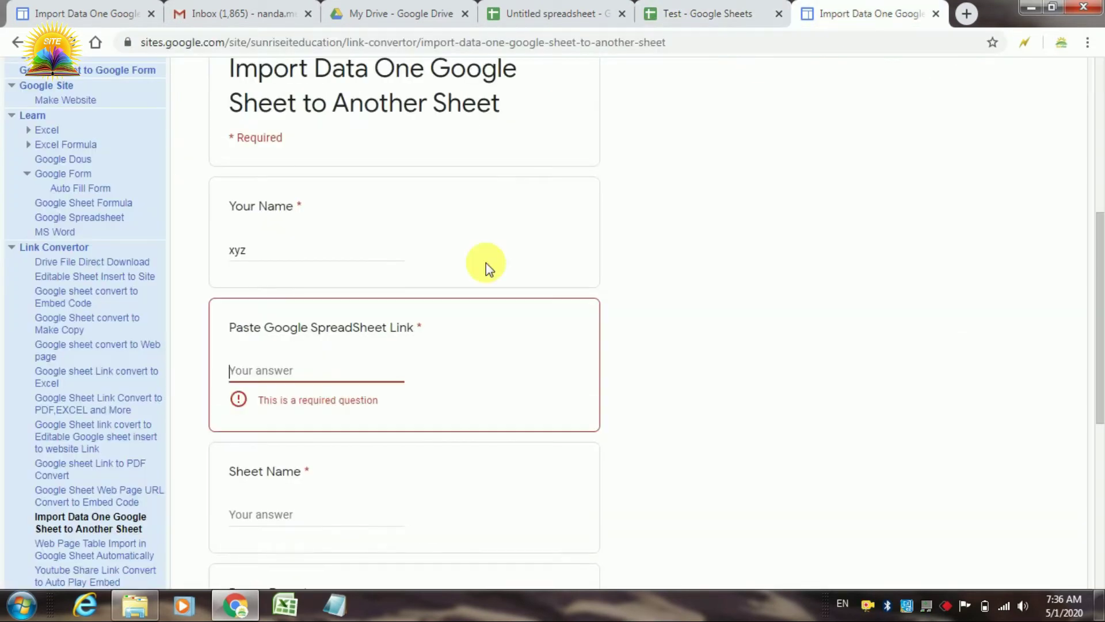
right_click(264, 370)
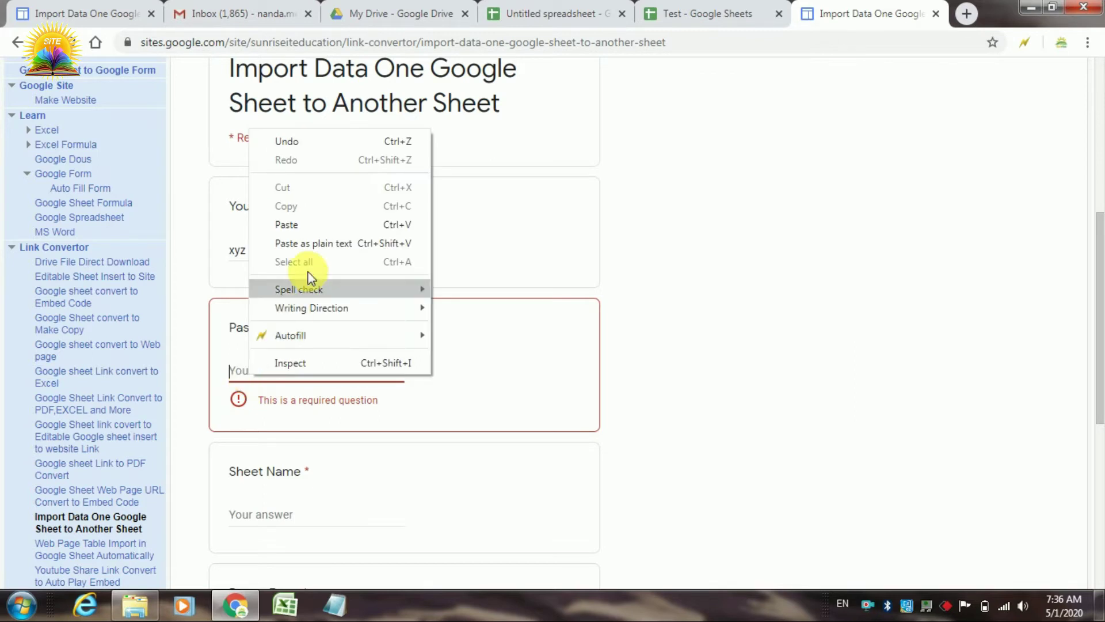
click(319, 228)
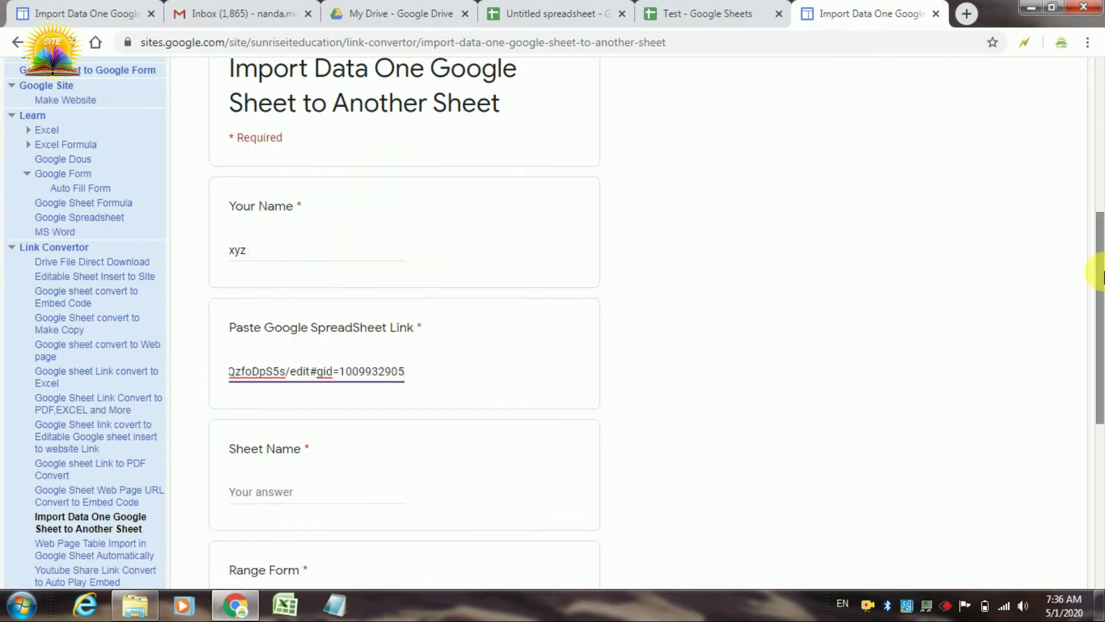
scroll(662, 382, down, 3)
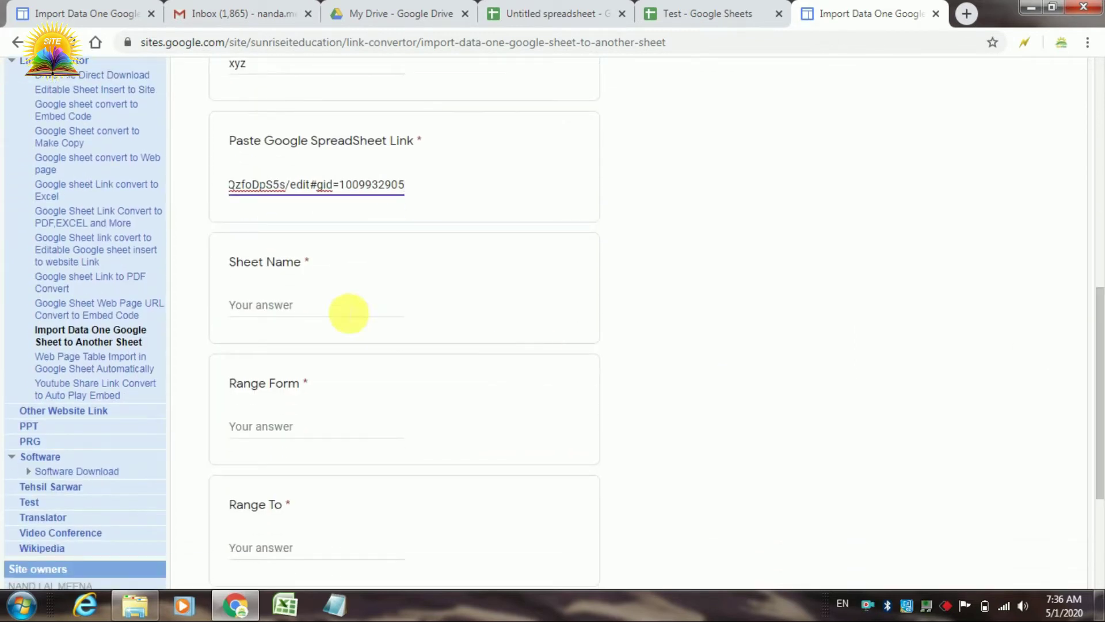
Step: Copy the tab name Sheet2 and paste it into the form's Sheet Name field
click(341, 311)
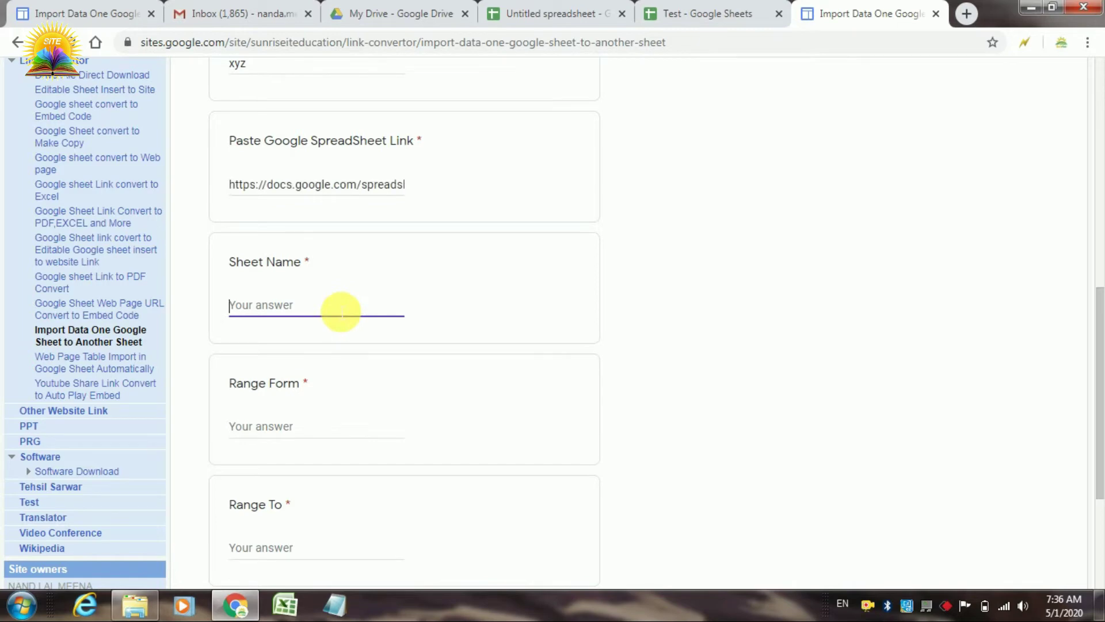
click(698, 13)
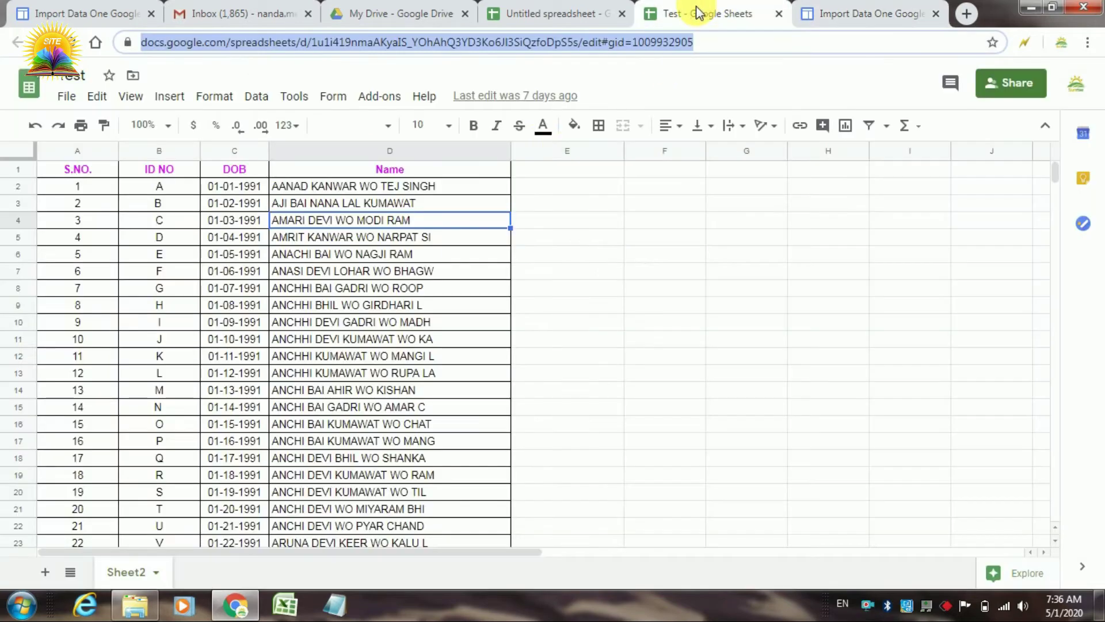
double_click(121, 575)
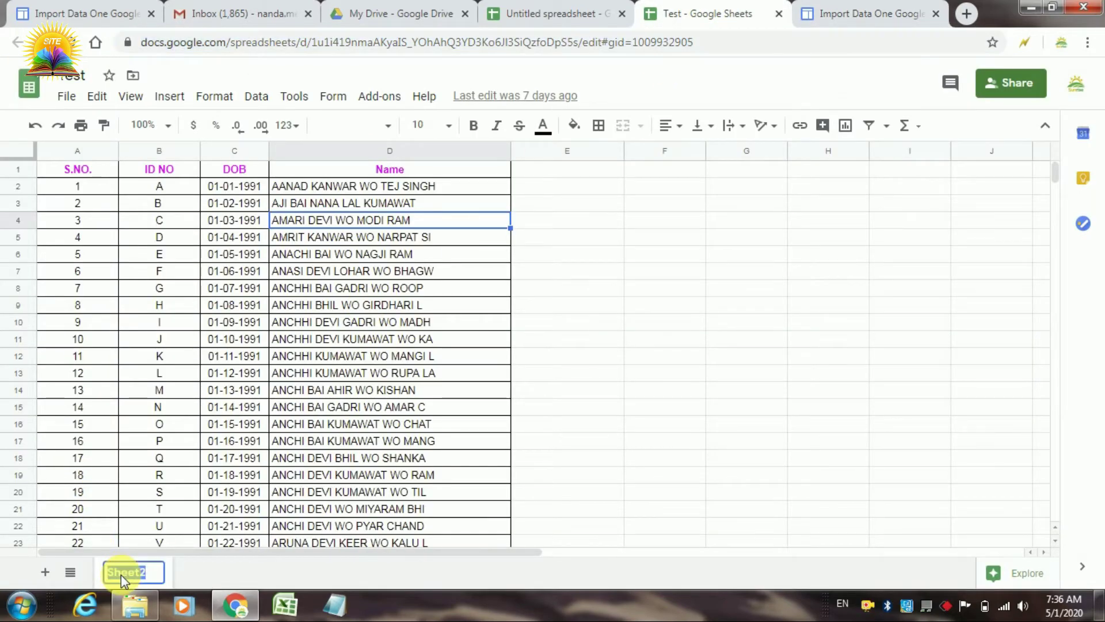
right_click(121, 574)
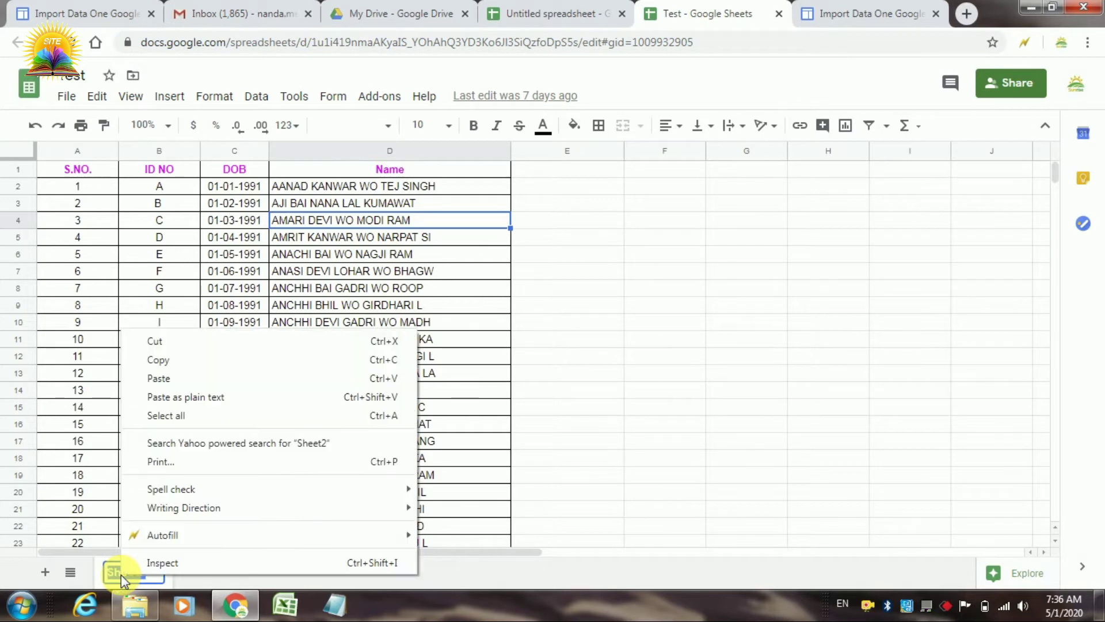
click(186, 361)
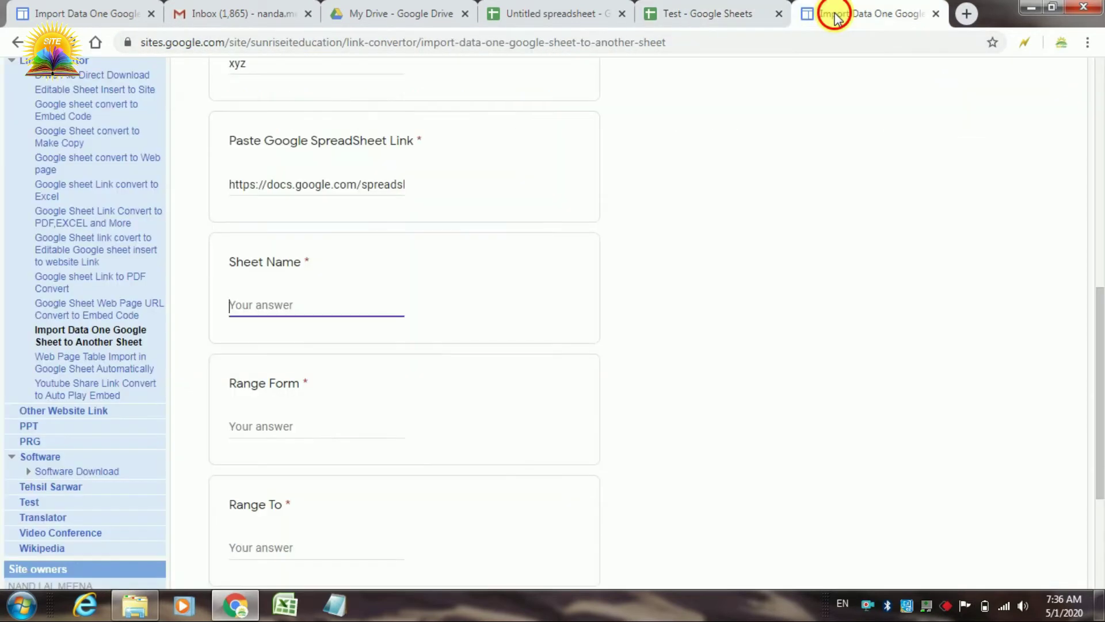
click(823, 13)
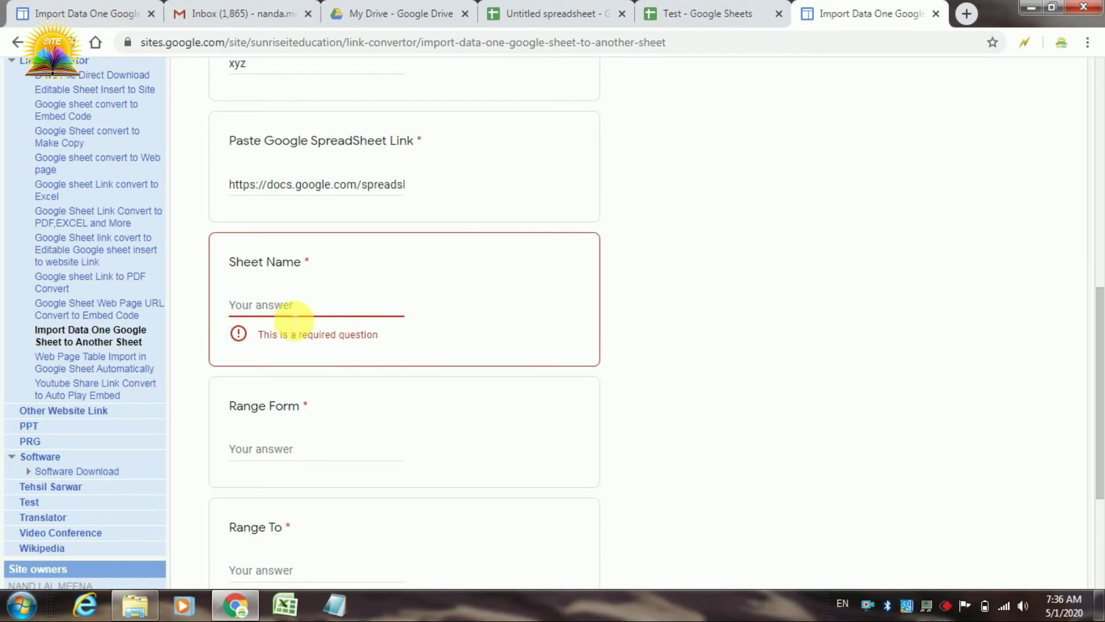
right_click(289, 316)
click(325, 409)
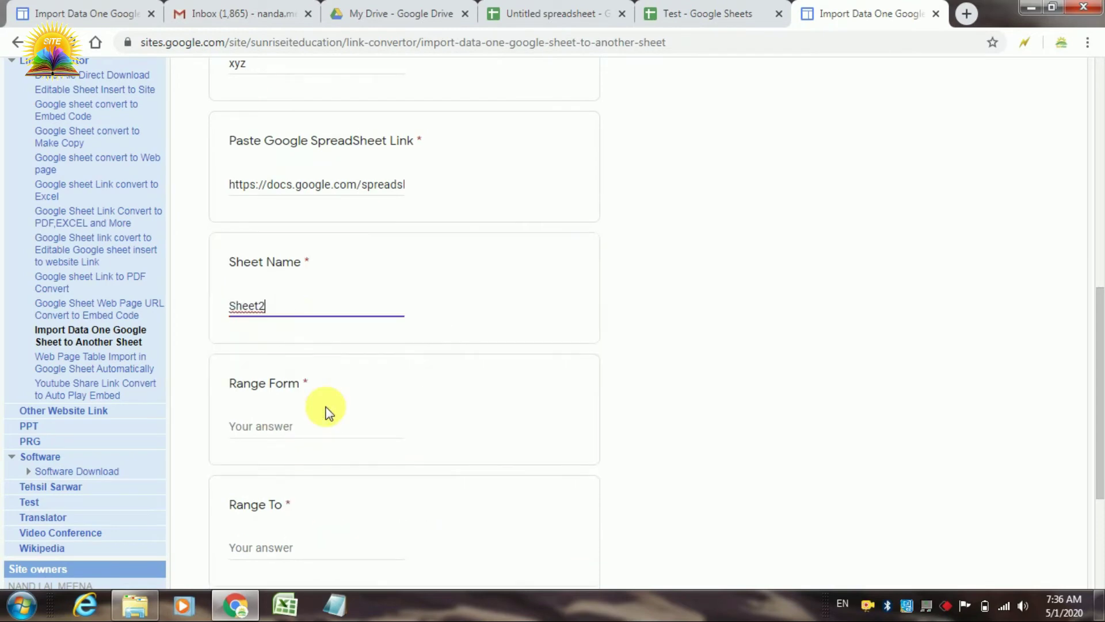
click(316, 429)
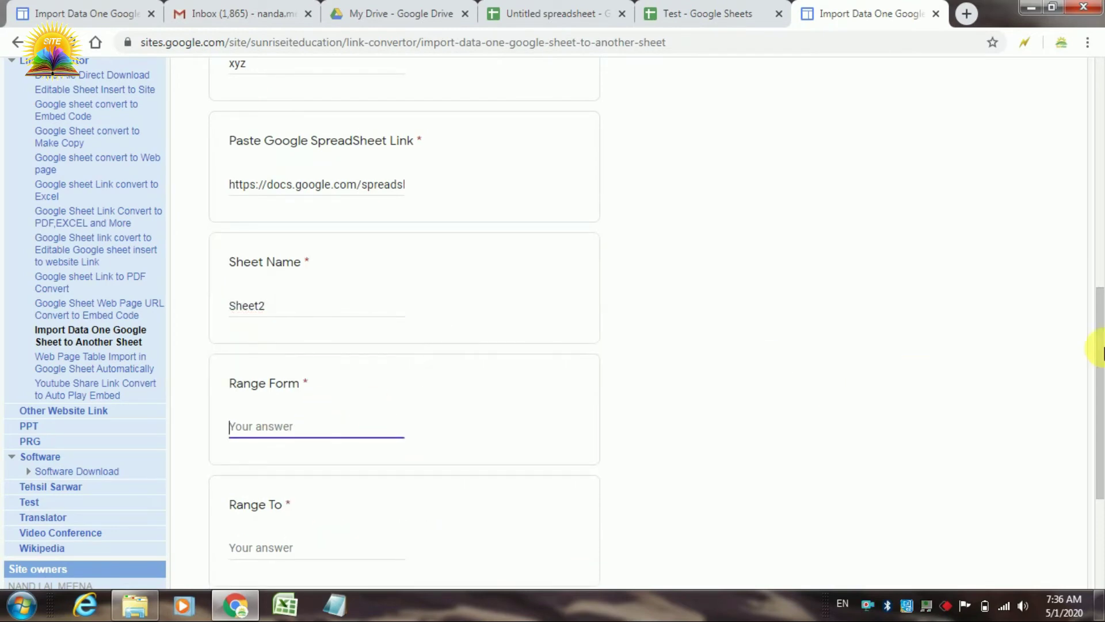
scroll(821, 209, down, 1)
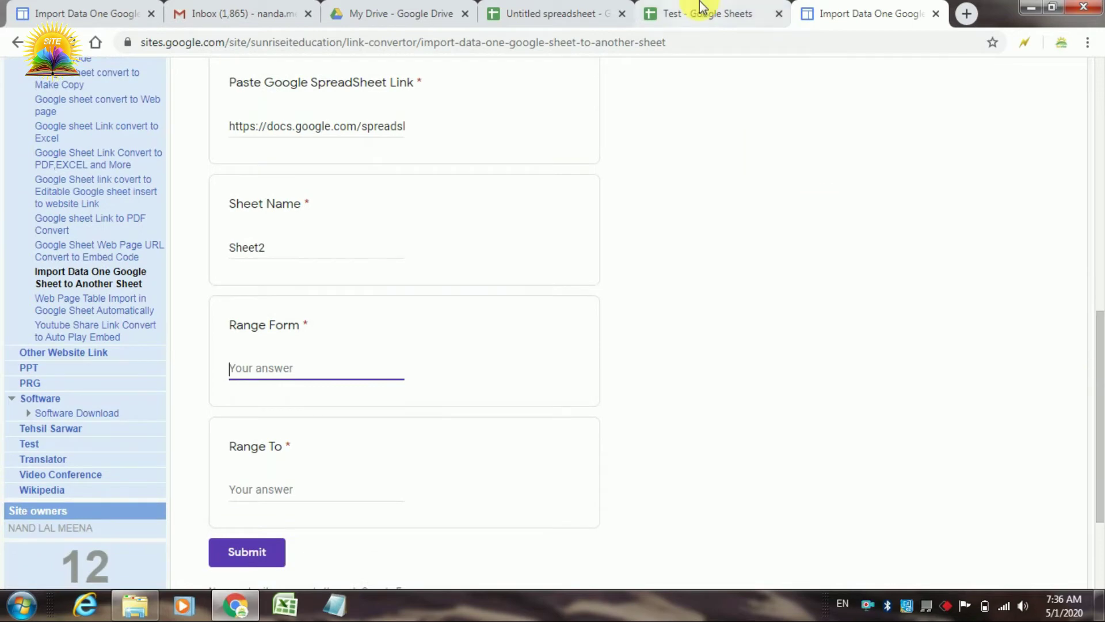
click(701, 8)
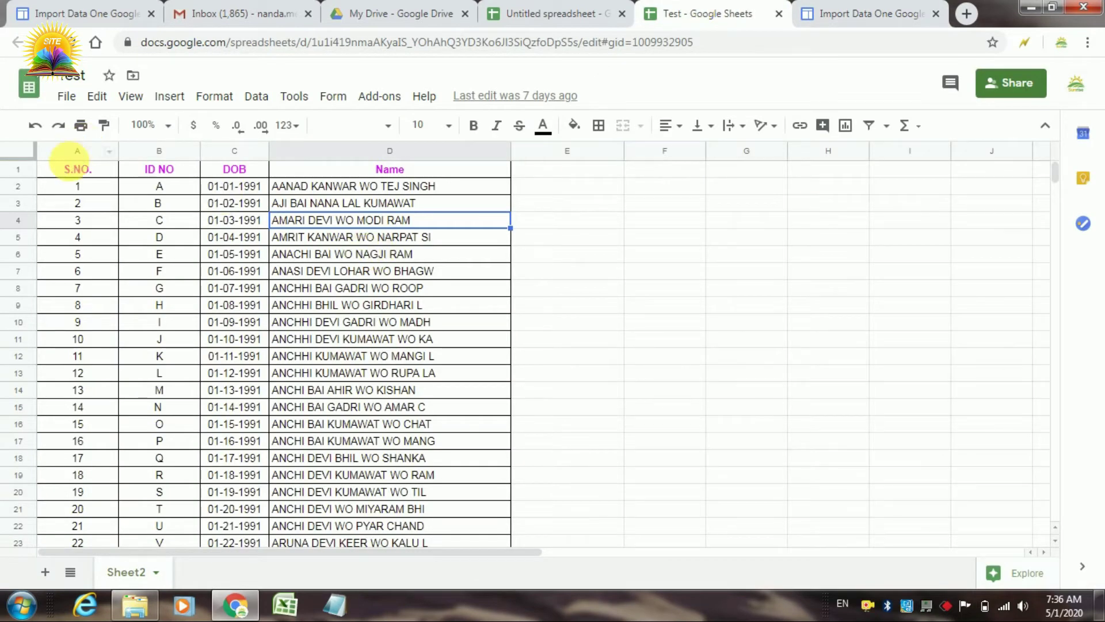
Step: Find the last filled cell of the Test data, D27, with Ctrl+Down
click(75, 171)
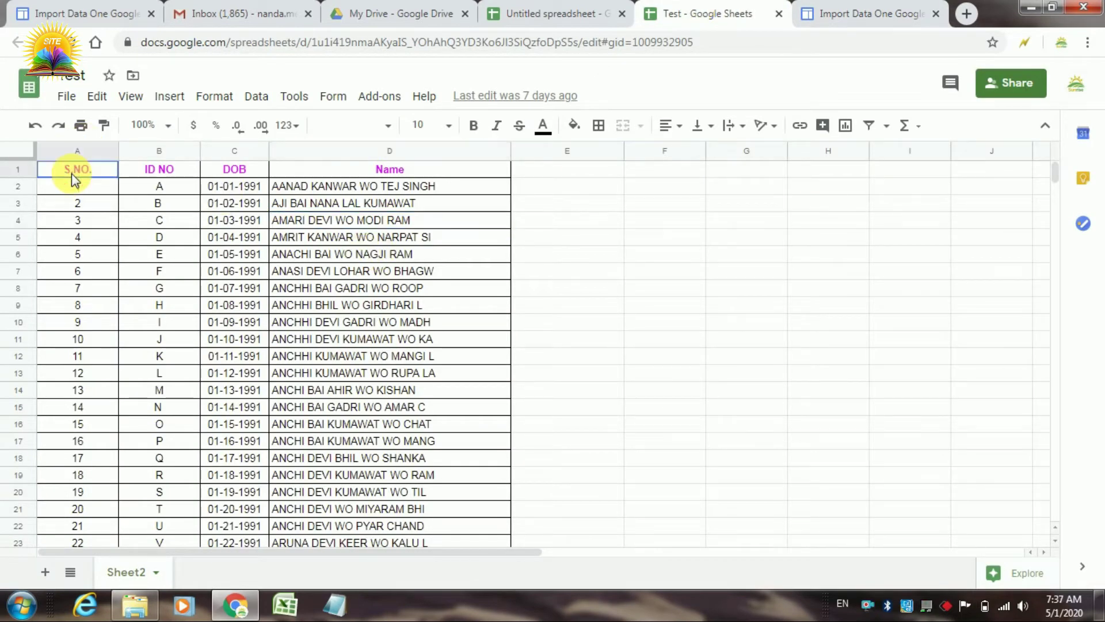
click(382, 292)
key(ctrl+Down)
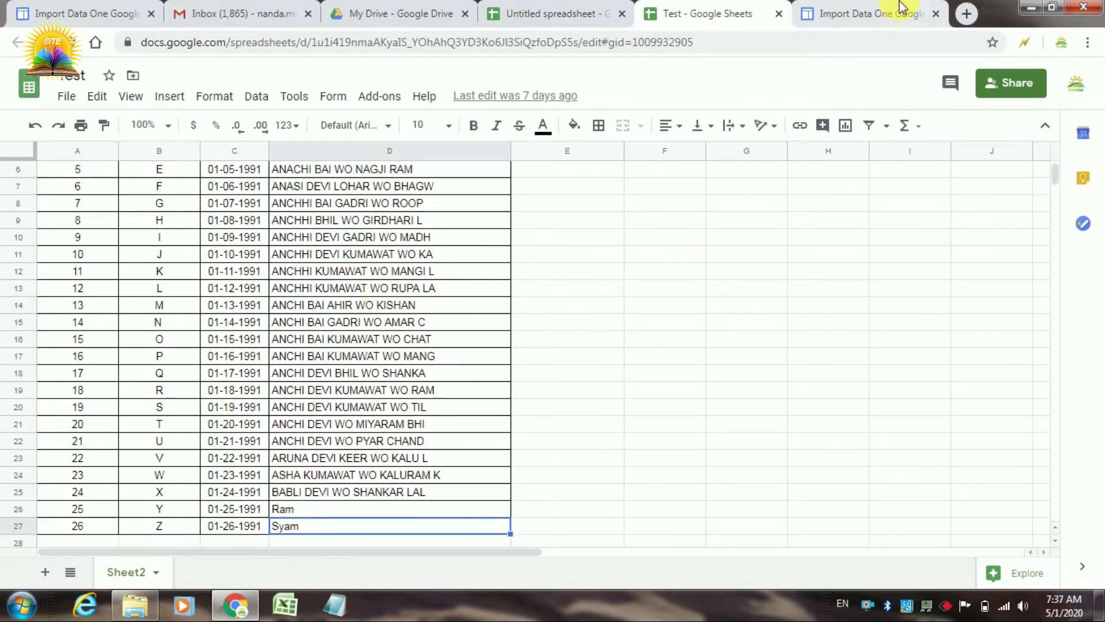
Step: Enter the range A1 to D27 in the import form and submit it
click(864, 13)
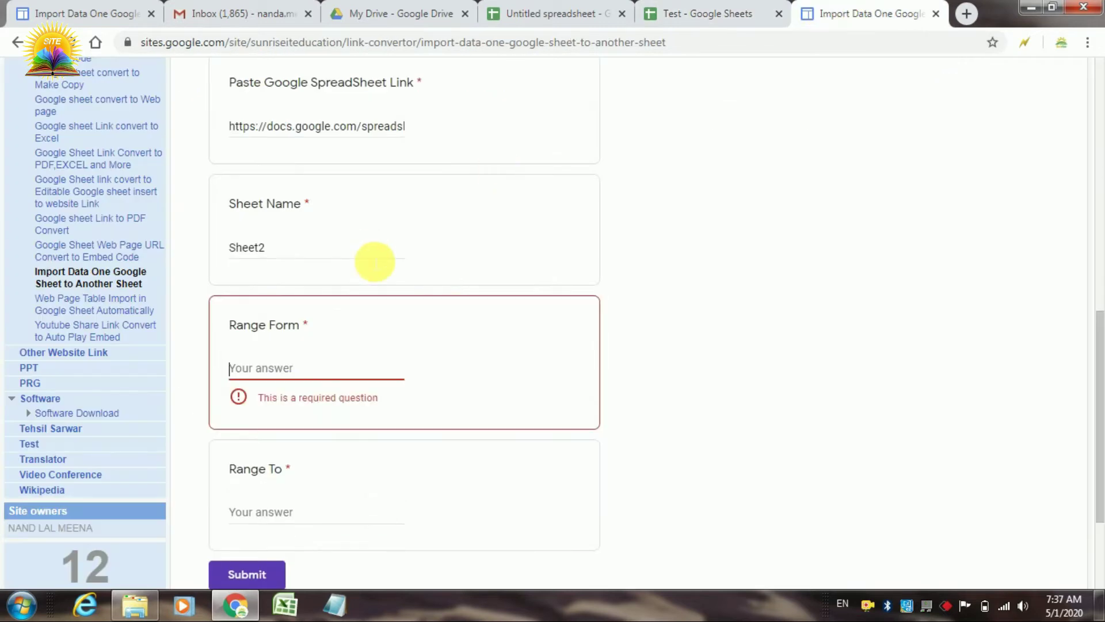
text(A)
key(BackSpace)
text(A1)
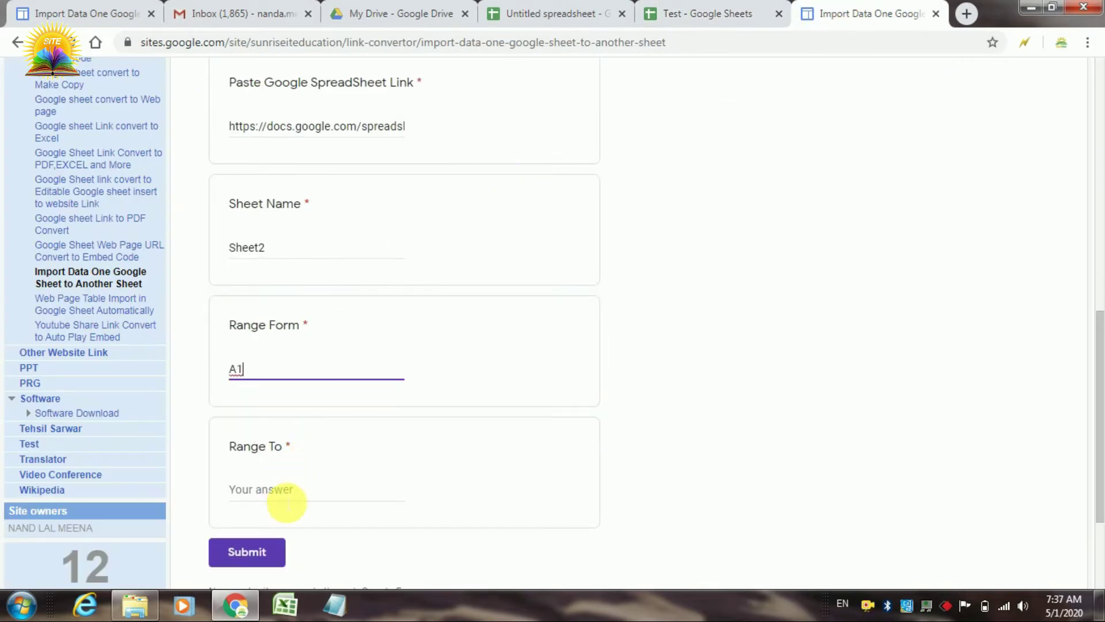
click(287, 501)
text(D27)
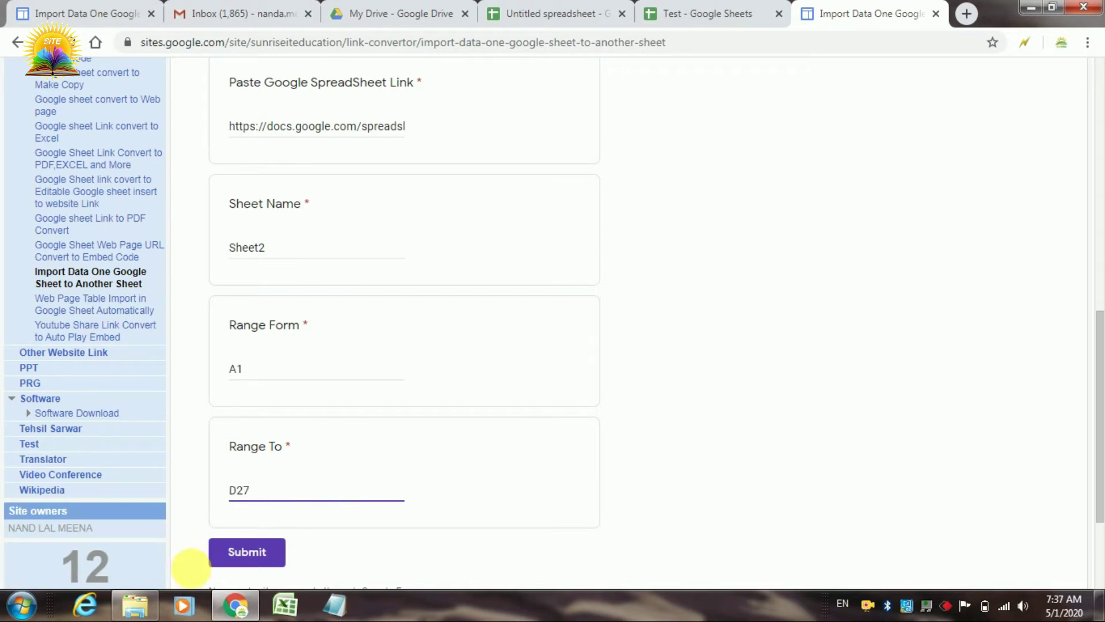
click(246, 551)
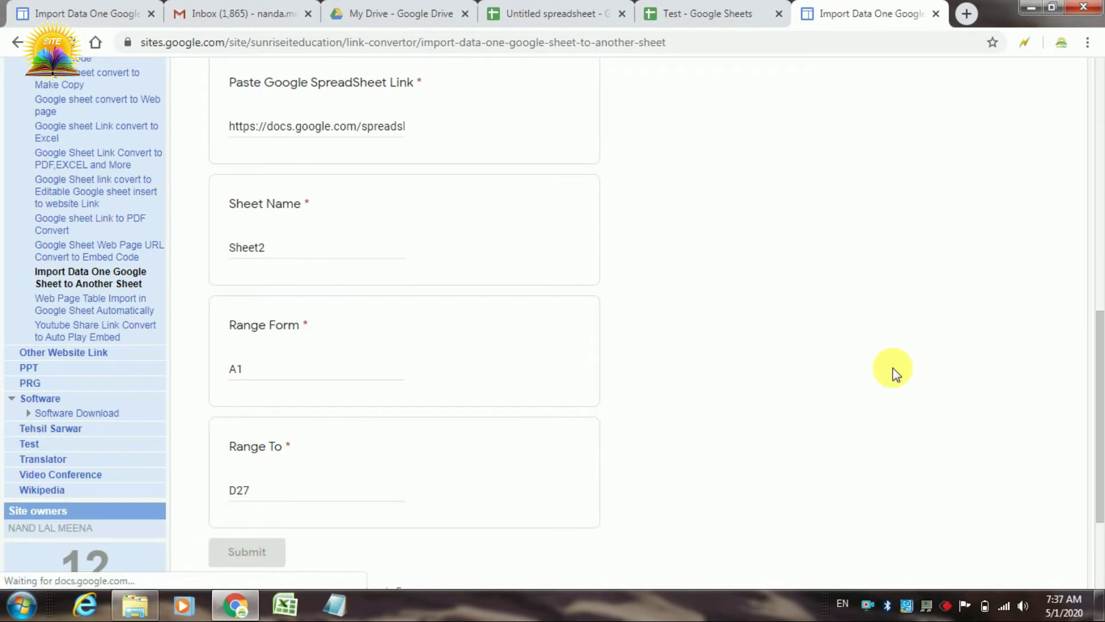
Step: Scroll to the top and follow the bit.ly link to the Sheet2!A1:D27 formula page
mouse_move(1098, 420)
mouse_down()
mouse_move(1101, 385)
mouse_move(1101, 469)
mouse_up()
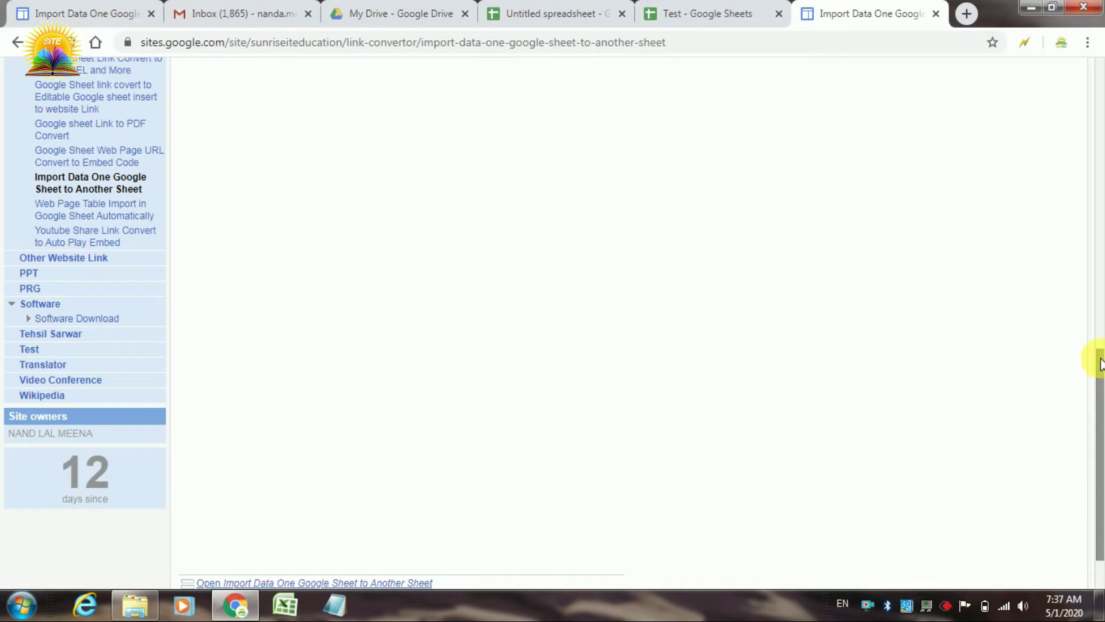
drag(1101, 415, 1097, 218)
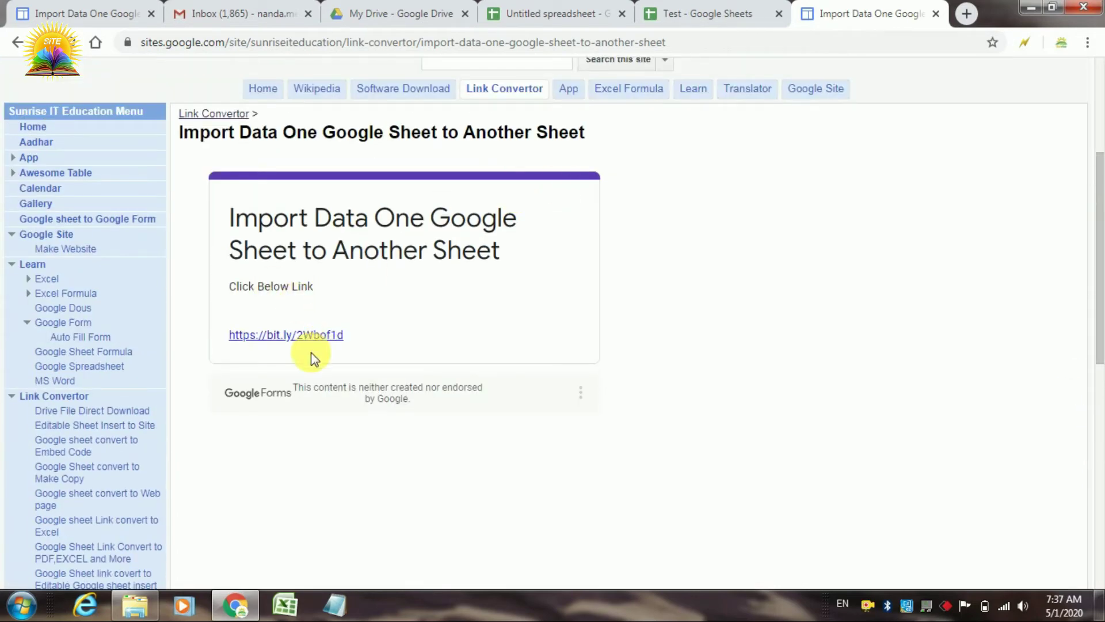
click(294, 335)
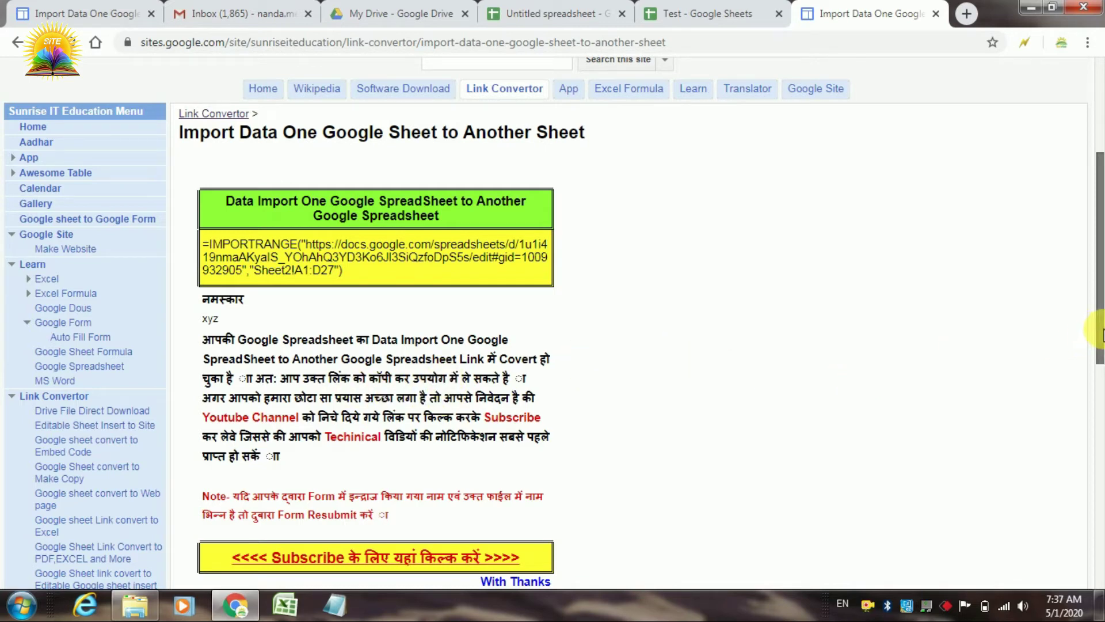
Step: Copy the whole IMPORTRANGE formula for Sheet2!A1:D27 from the yellow box
drag(1101, 332, 1102, 341)
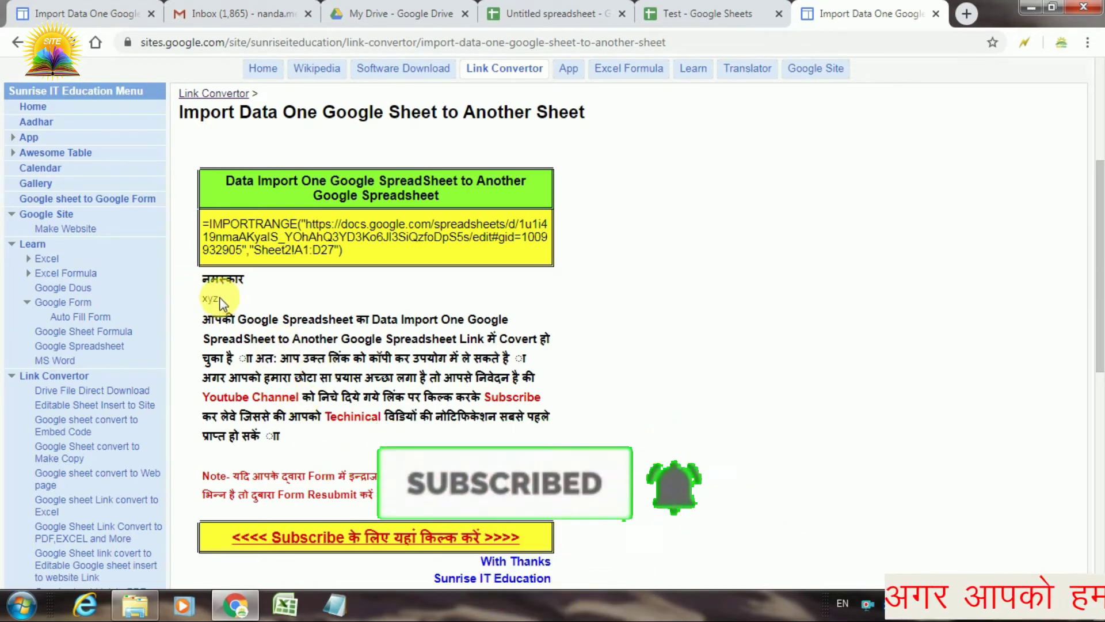
double_click(212, 299)
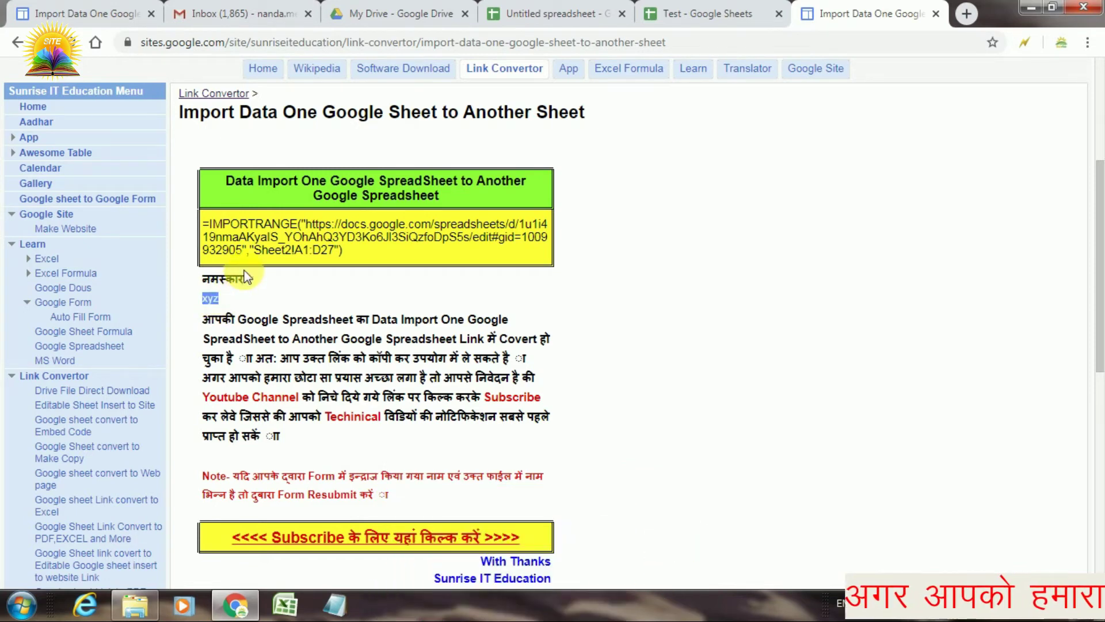
click(219, 299)
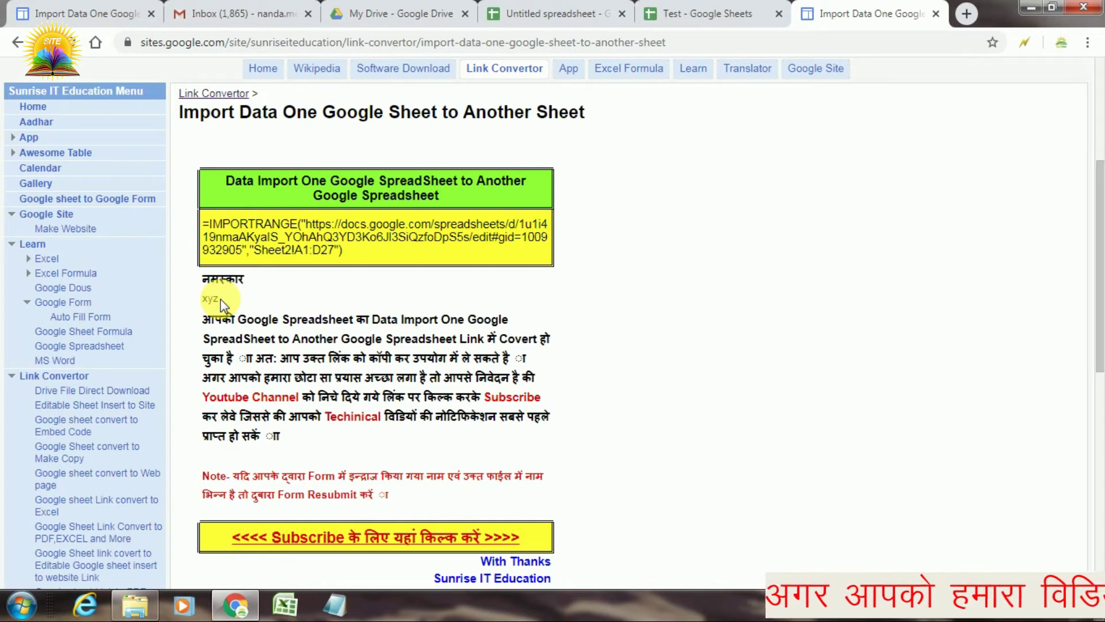
triple_click(293, 244)
right_click(293, 244)
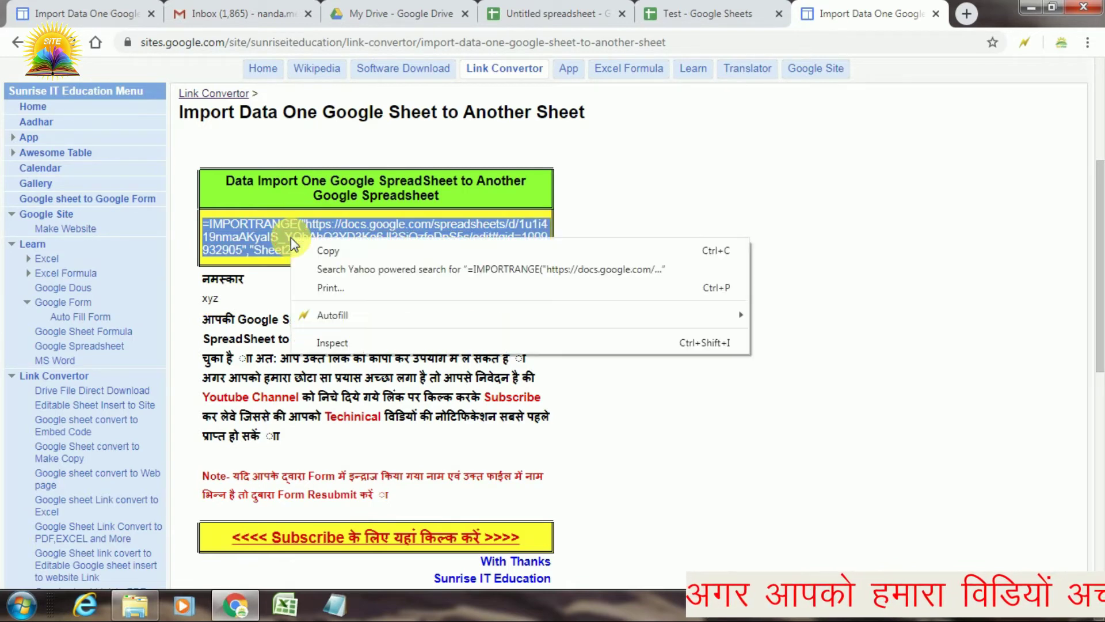
click(315, 249)
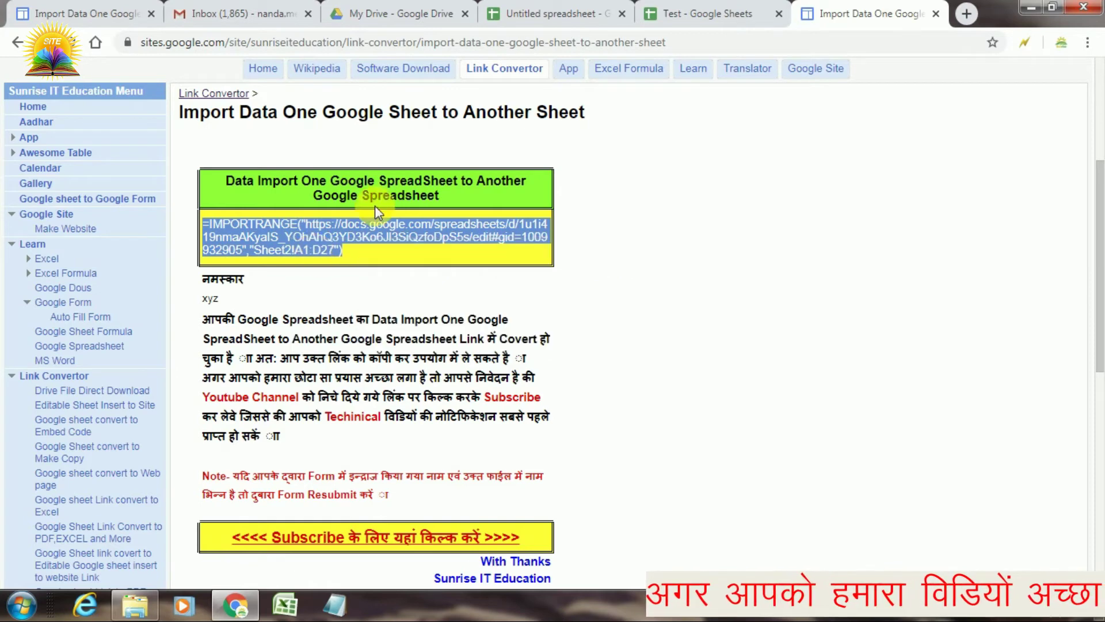
click(538, 14)
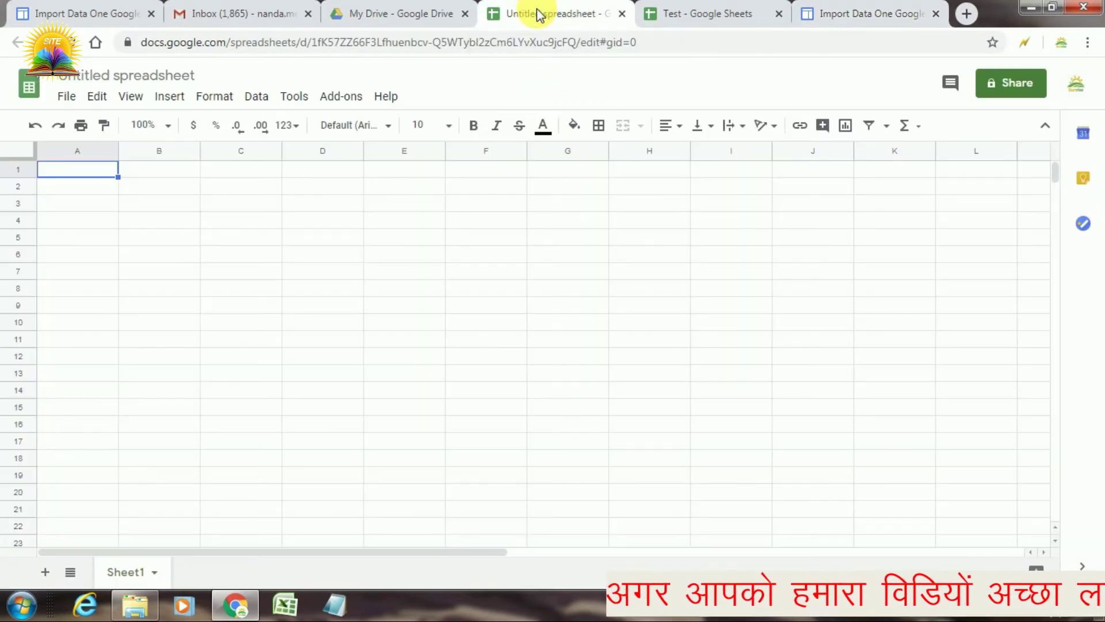
right_click(89, 171)
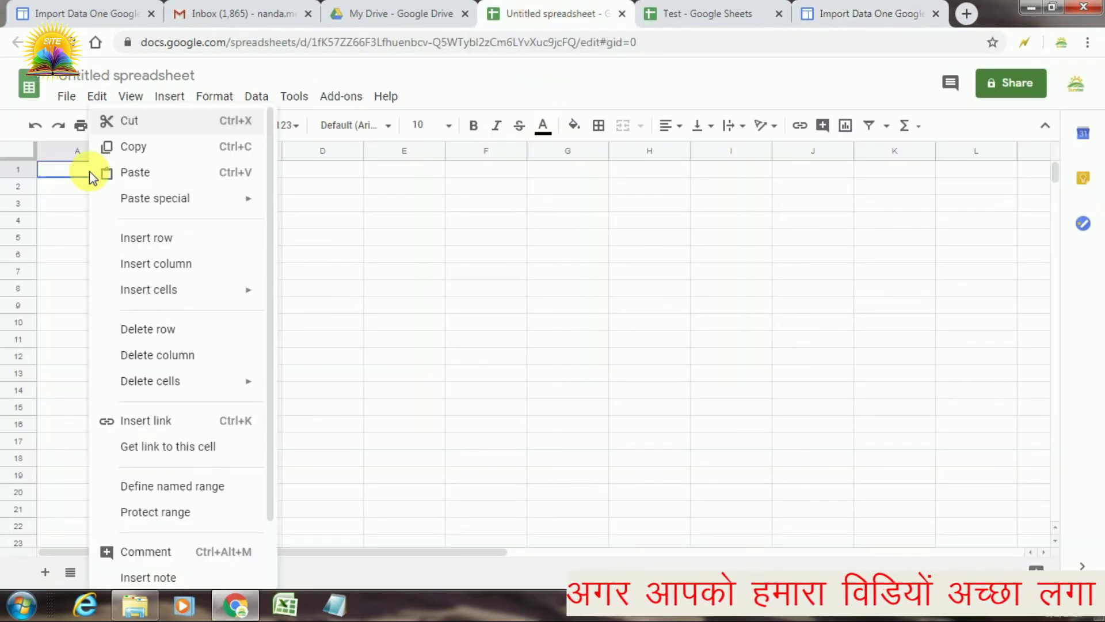
click(128, 181)
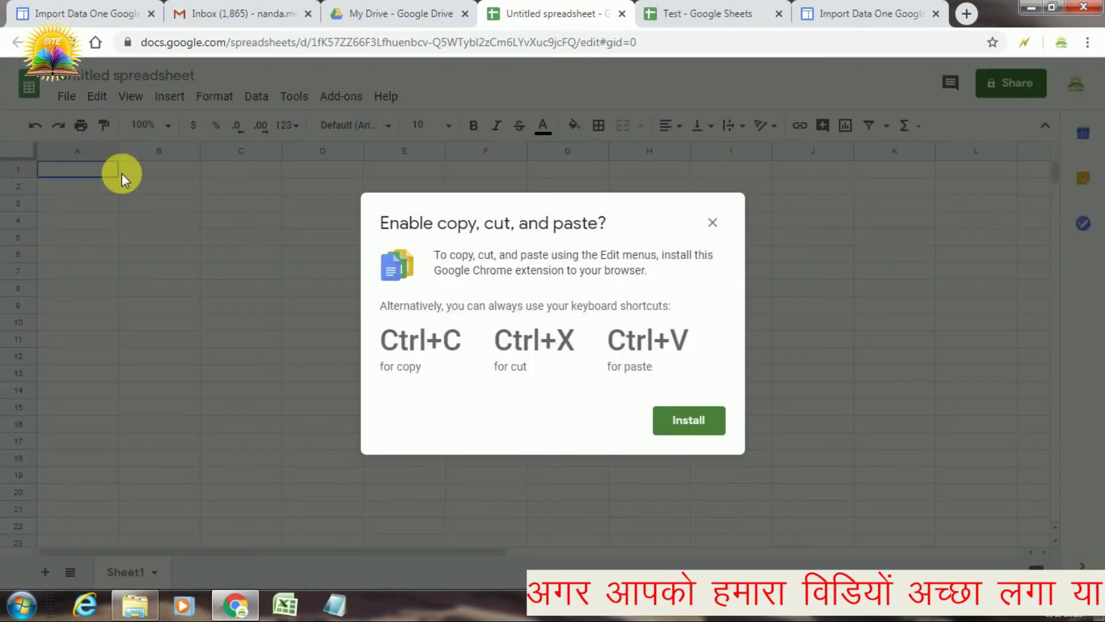
click(712, 222)
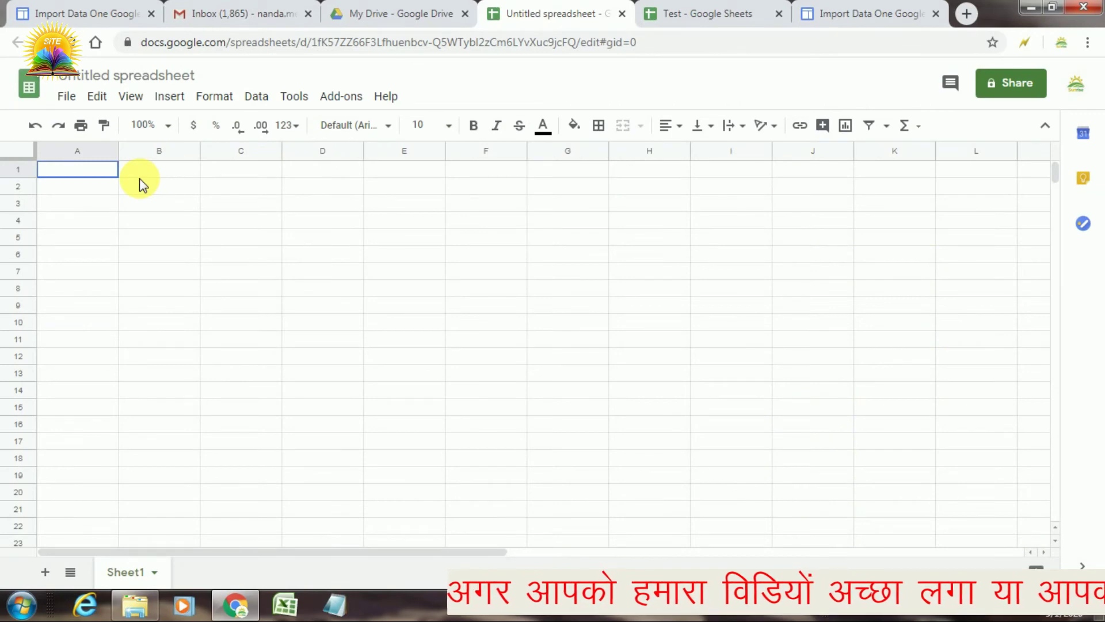
Step: Paste the IMPORTRANGE formula into A1, allow access to the Test data, and widen column D
key(ctrl+v)
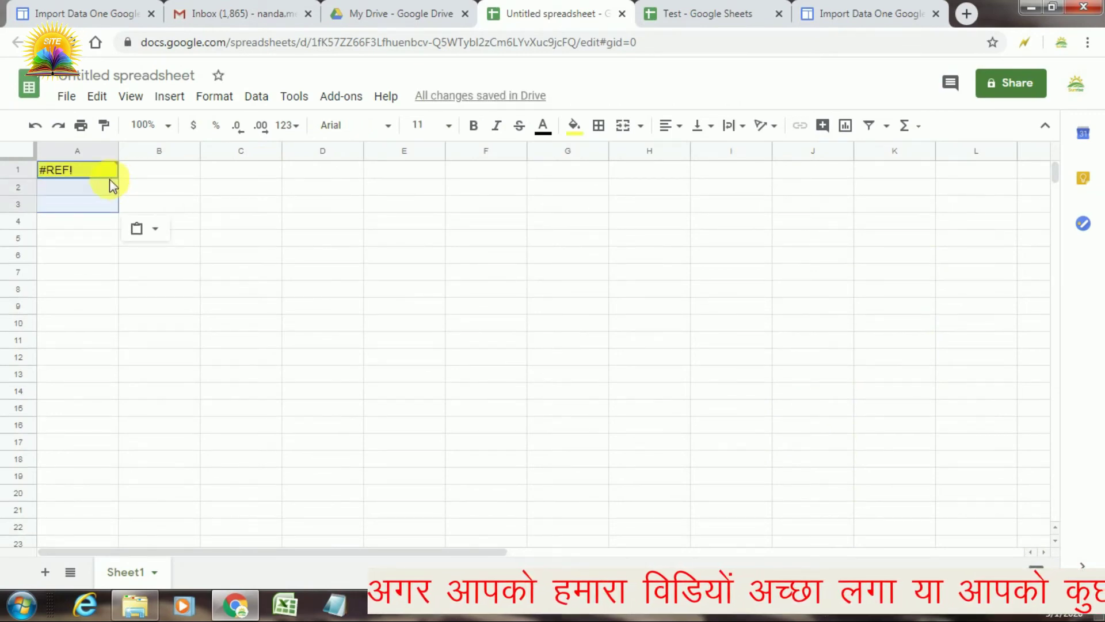
click(80, 171)
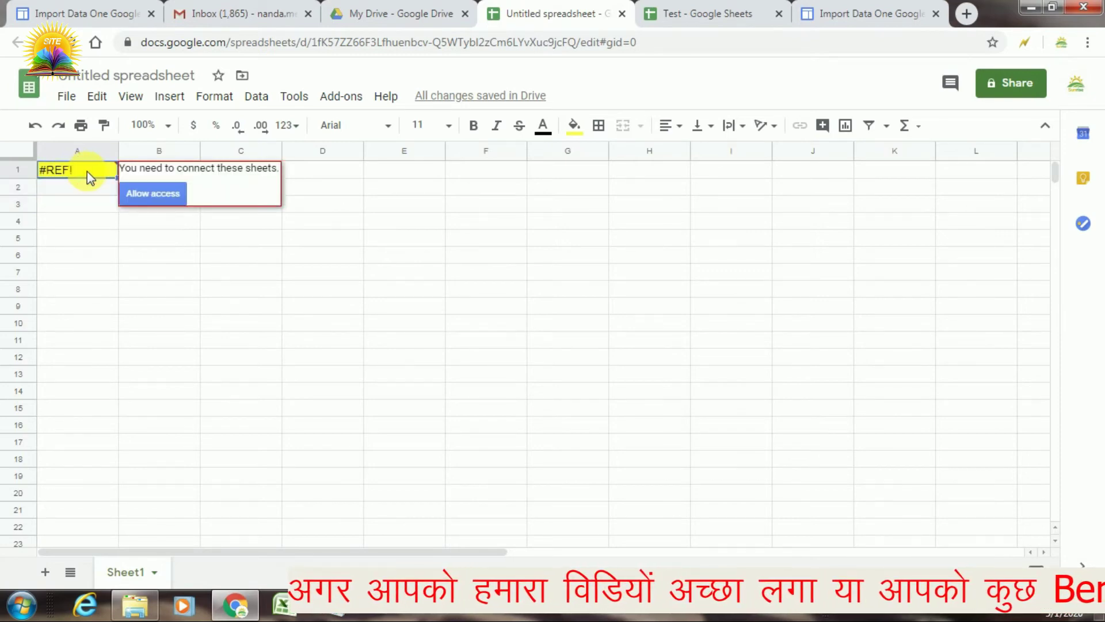
click(143, 196)
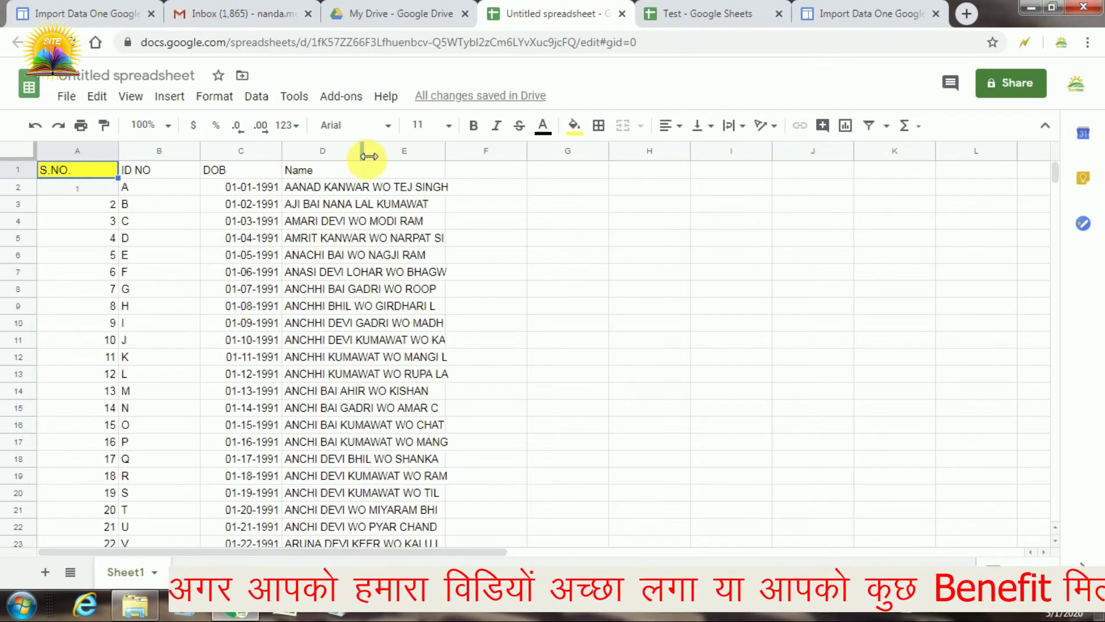
mouse_move(364, 151)
mouse_down()
mouse_move(446, 184)
mouse_move(536, 184)
mouse_up()
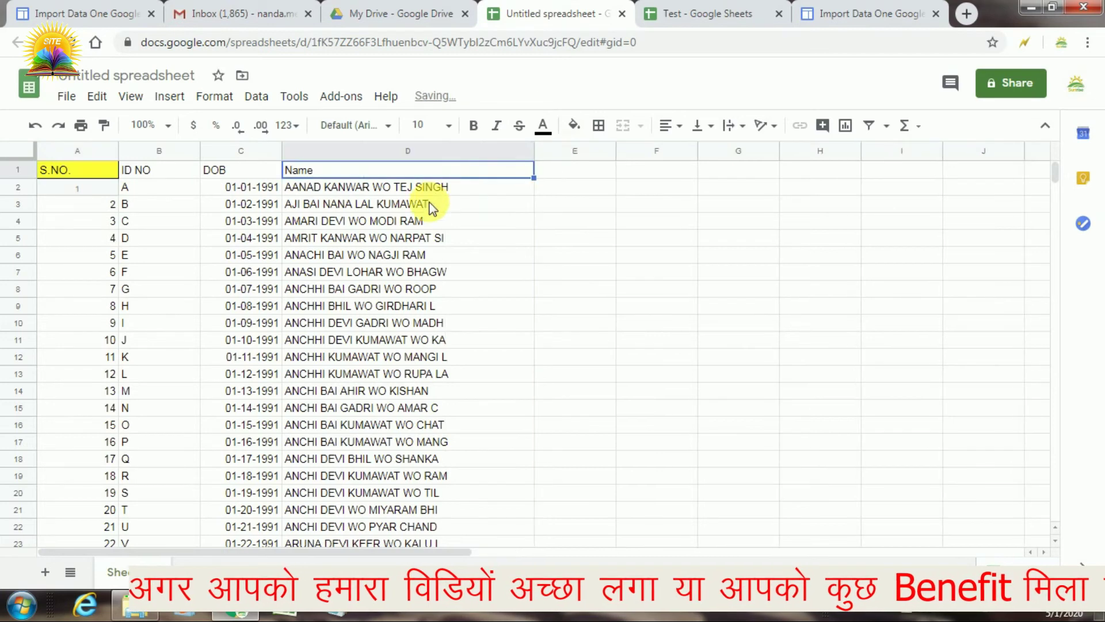
click(424, 203)
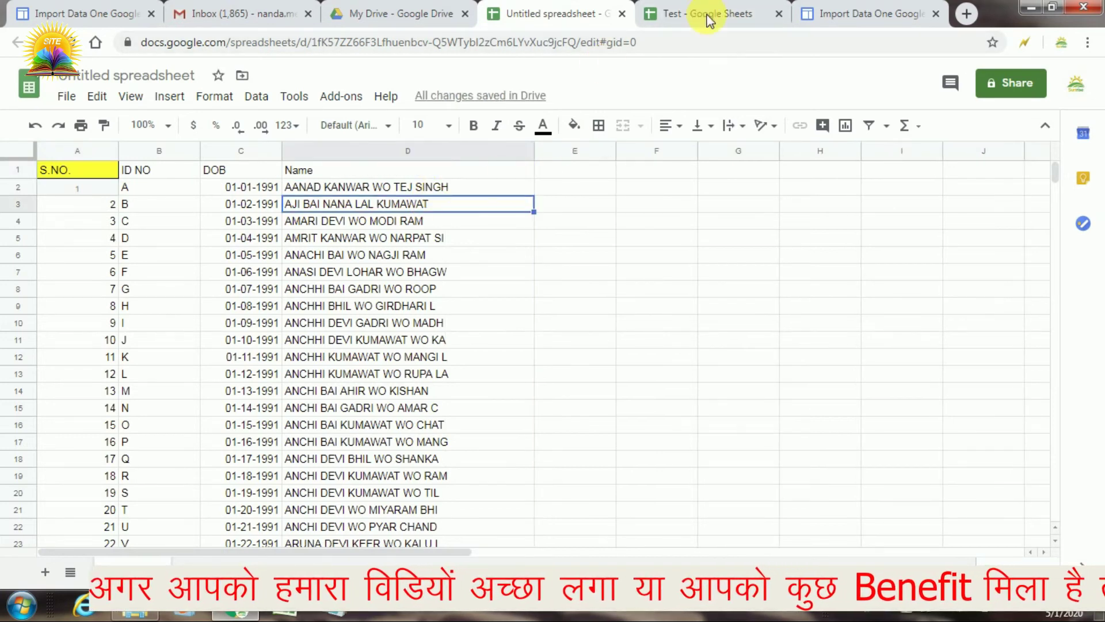
Step: Enter 'Sunrise IT Education' in cell E2 of the Test spreadsheet
click(725, 13)
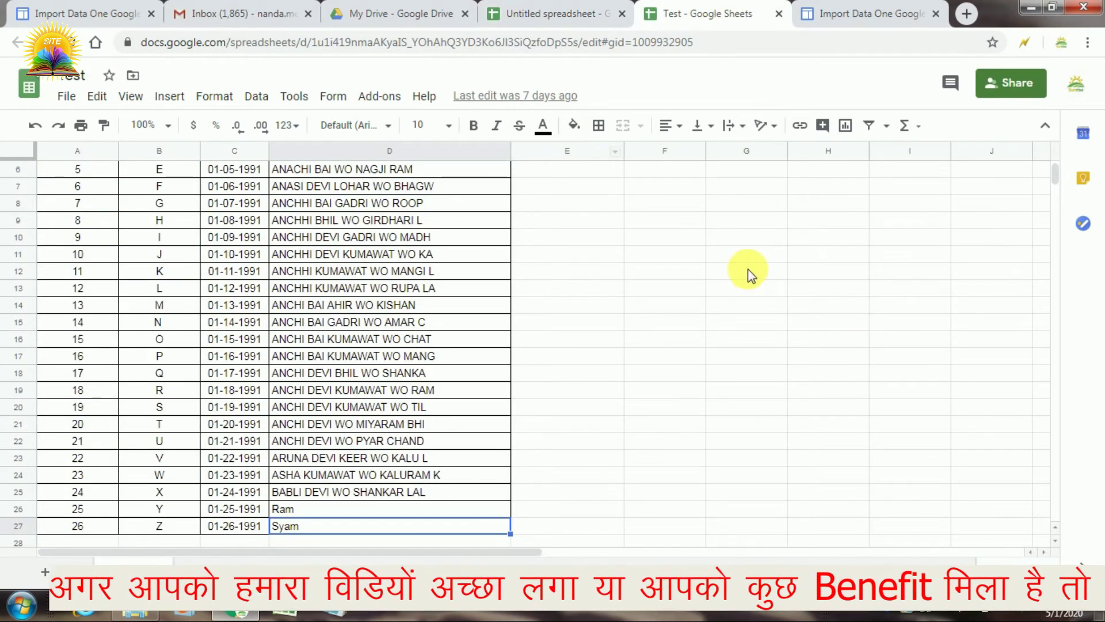
drag(1057, 184, 1056, 163)
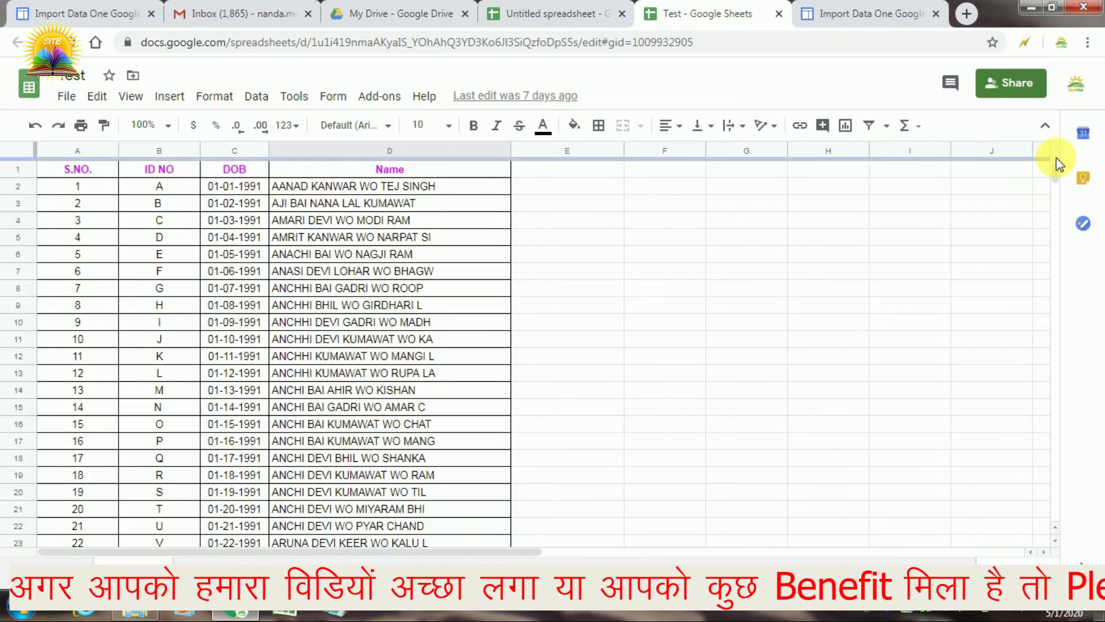
click(742, 169)
click(613, 189)
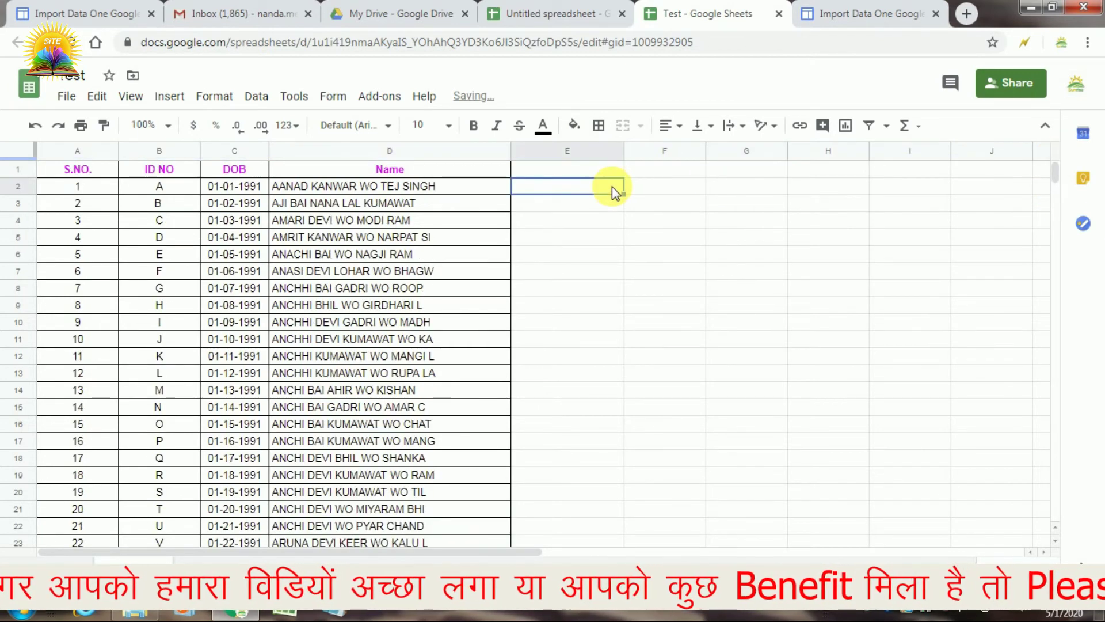
text(sUN)
key(BackSpace)
key(BackSpace)
text(S)
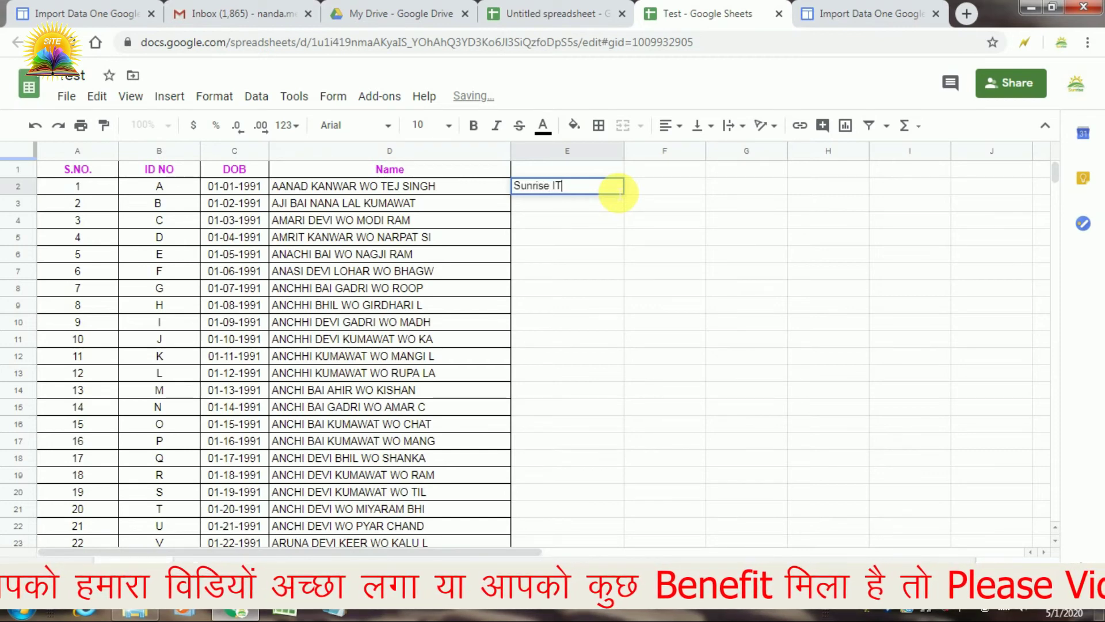
text( Education)
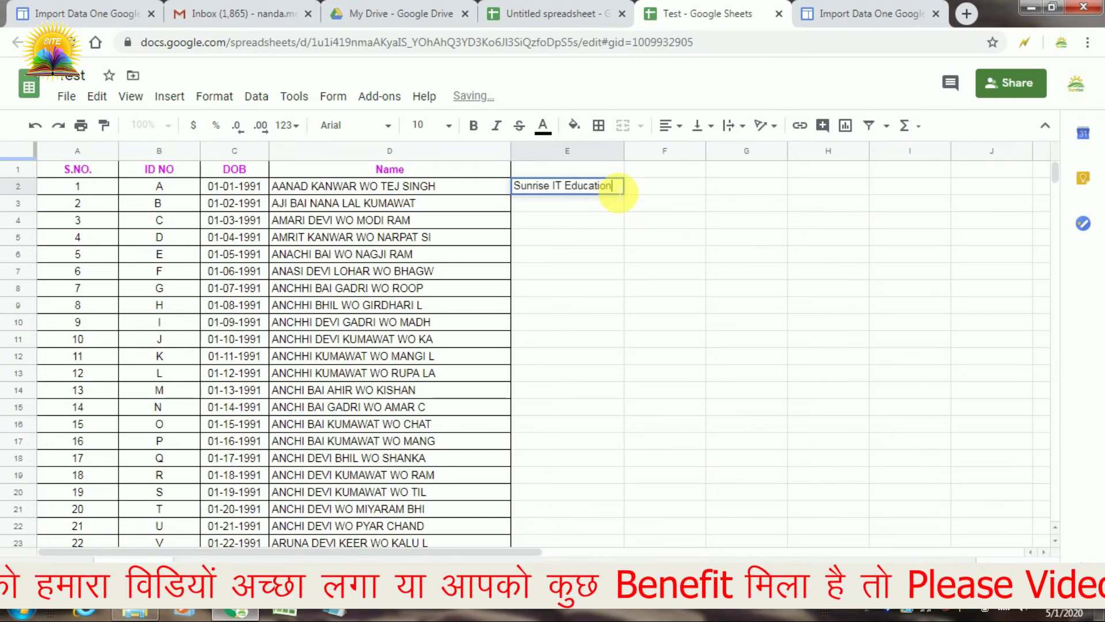
key(Return)
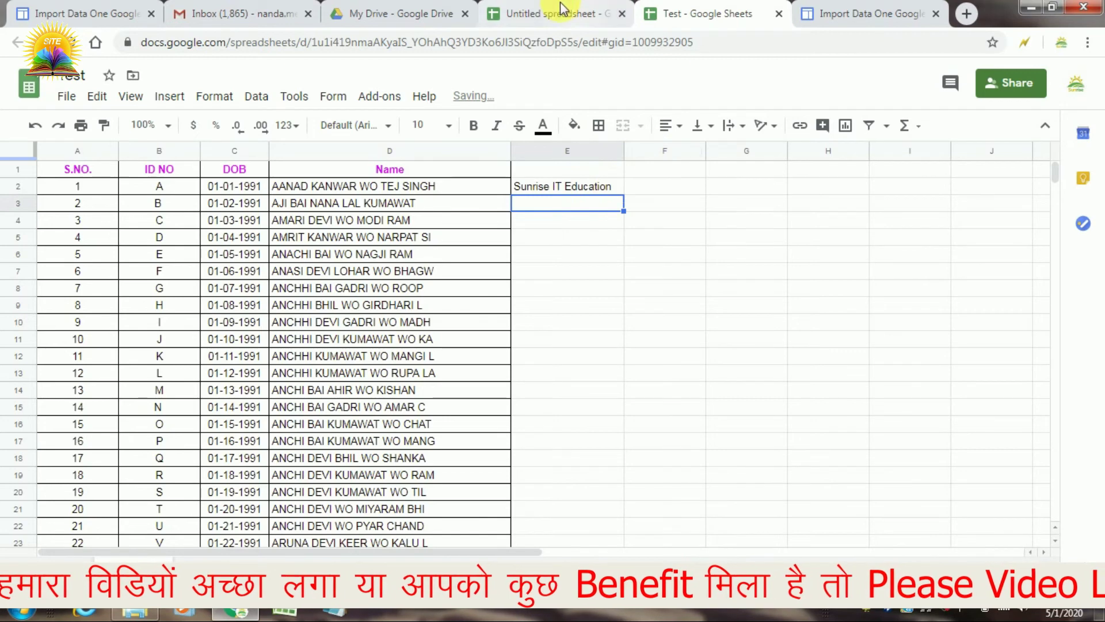
click(553, 13)
Step: Reload the untitled spreadsheet with F5 and inspect the imported data and A1's formula
click(531, 311)
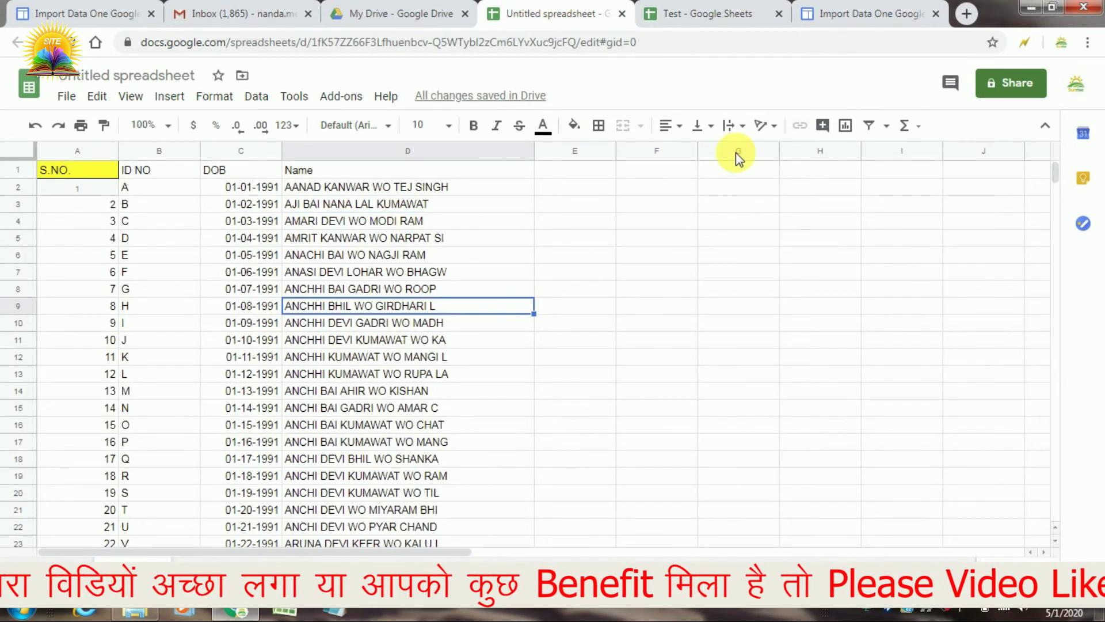
click(544, 273)
key(ctrl+Up)
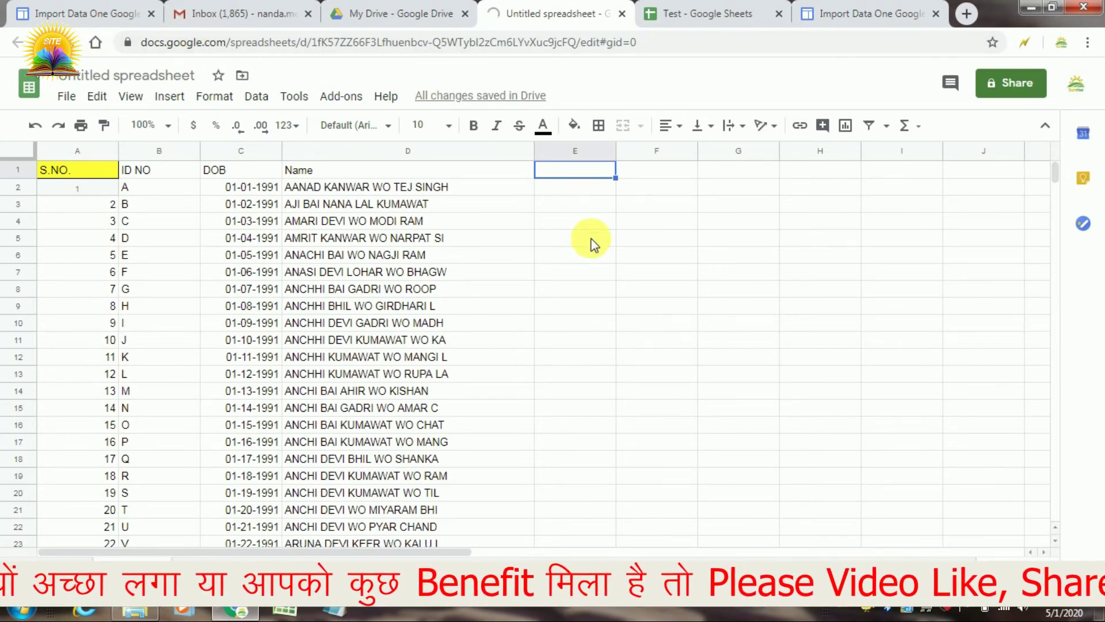
key(F5)
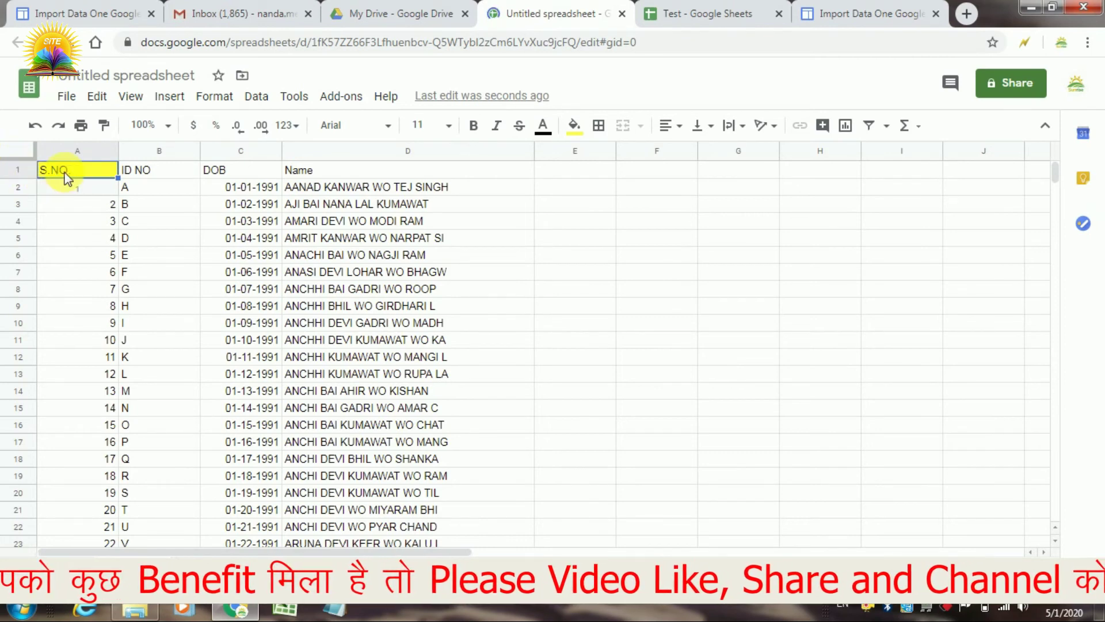
click(331, 259)
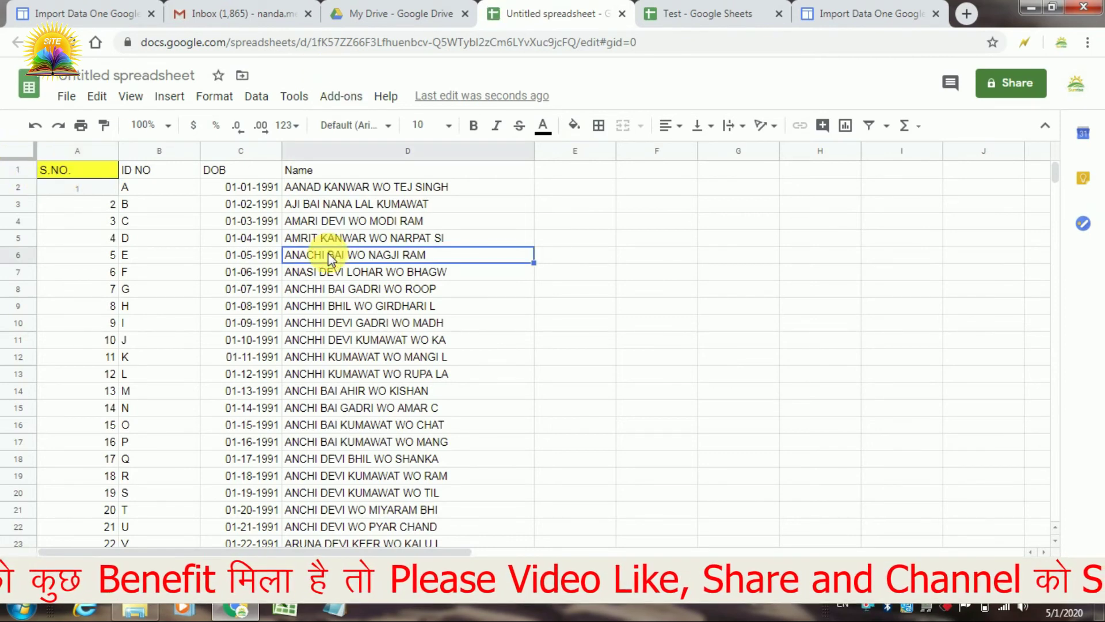
triple_click(332, 258)
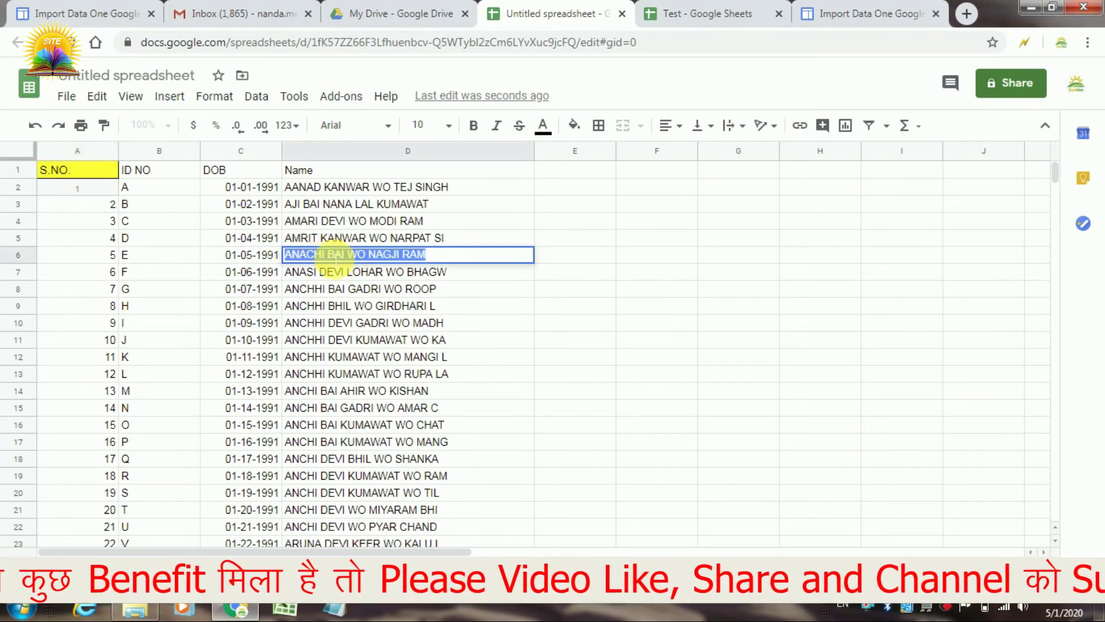
click(81, 172)
double_click(84, 178)
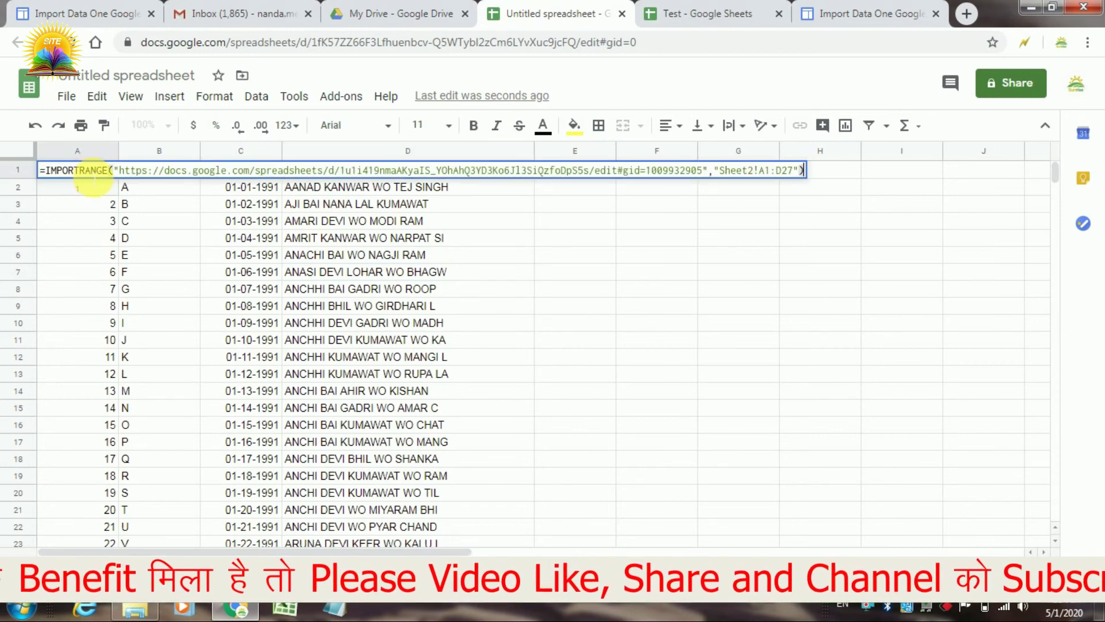
click(87, 236)
Step: Delete and re-paste the IMPORTRANGE formula in A1 to refresh the import, then check the Test tab
click(85, 171)
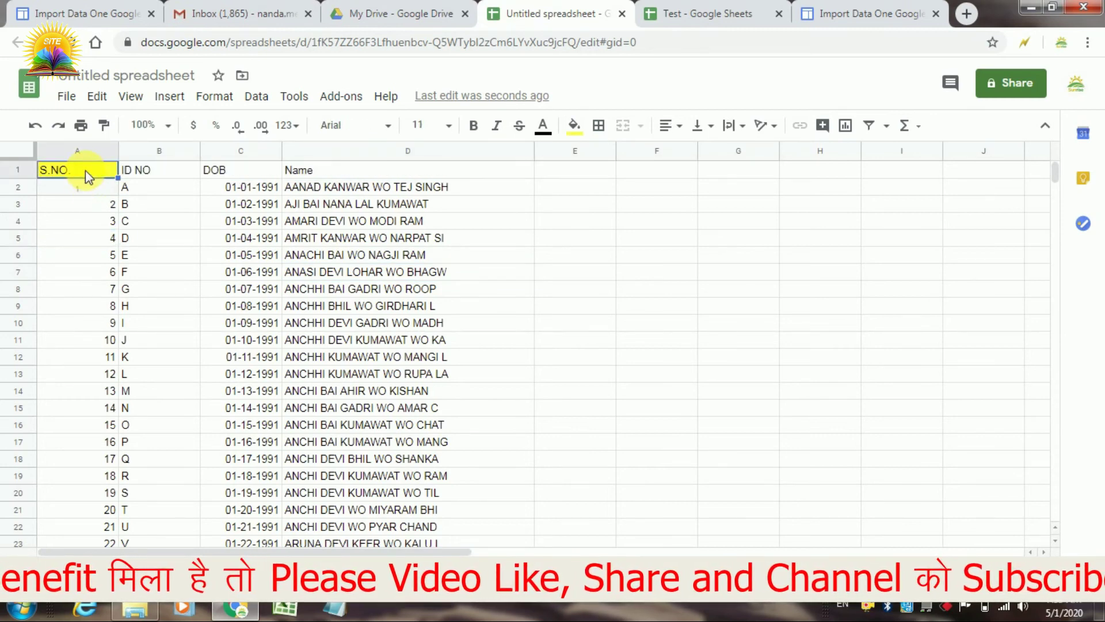
click(229, 328)
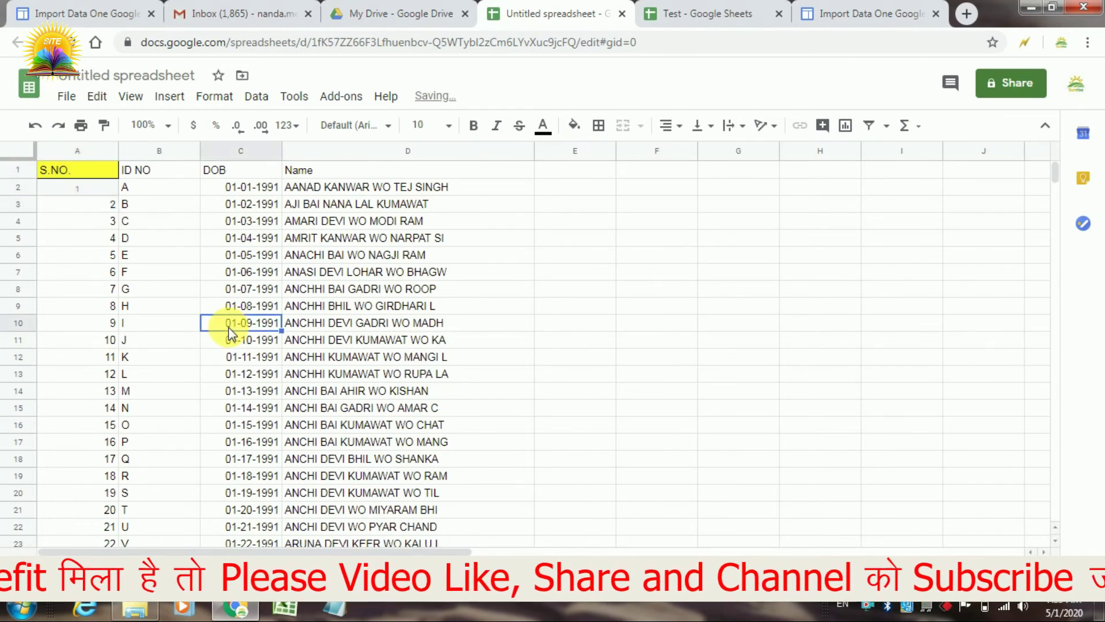
click(97, 172)
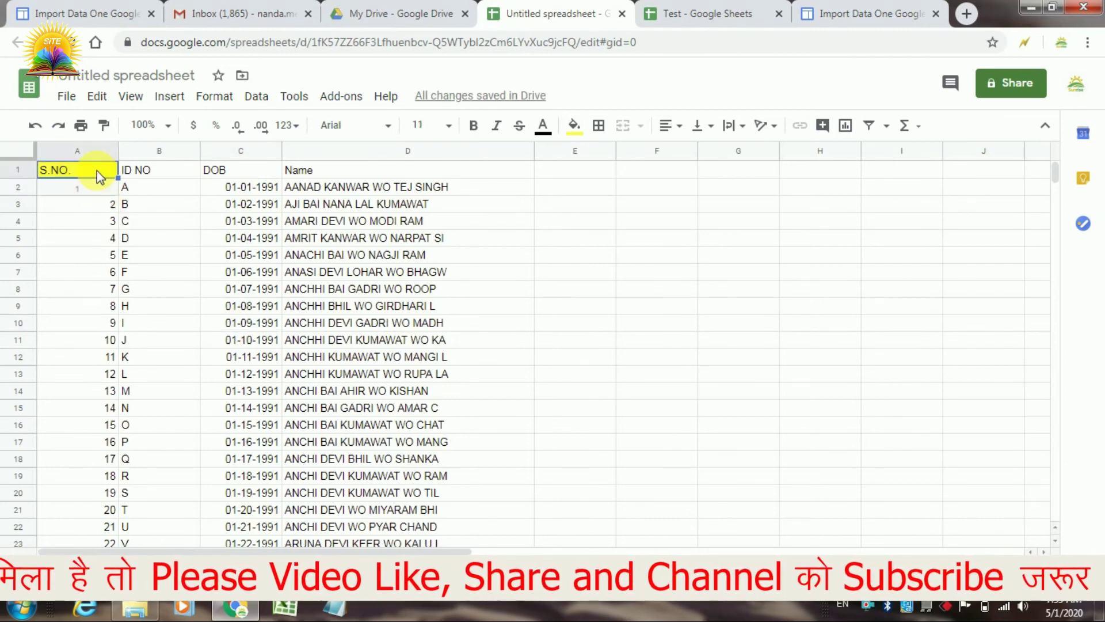
key(Delete)
key(ctrl+v)
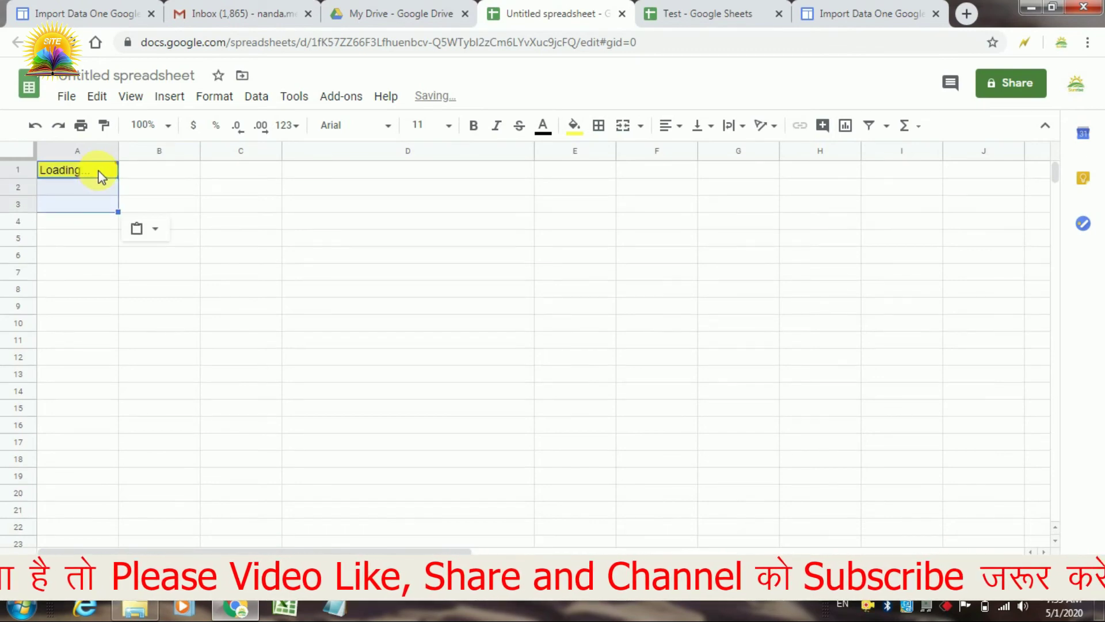
click(332, 341)
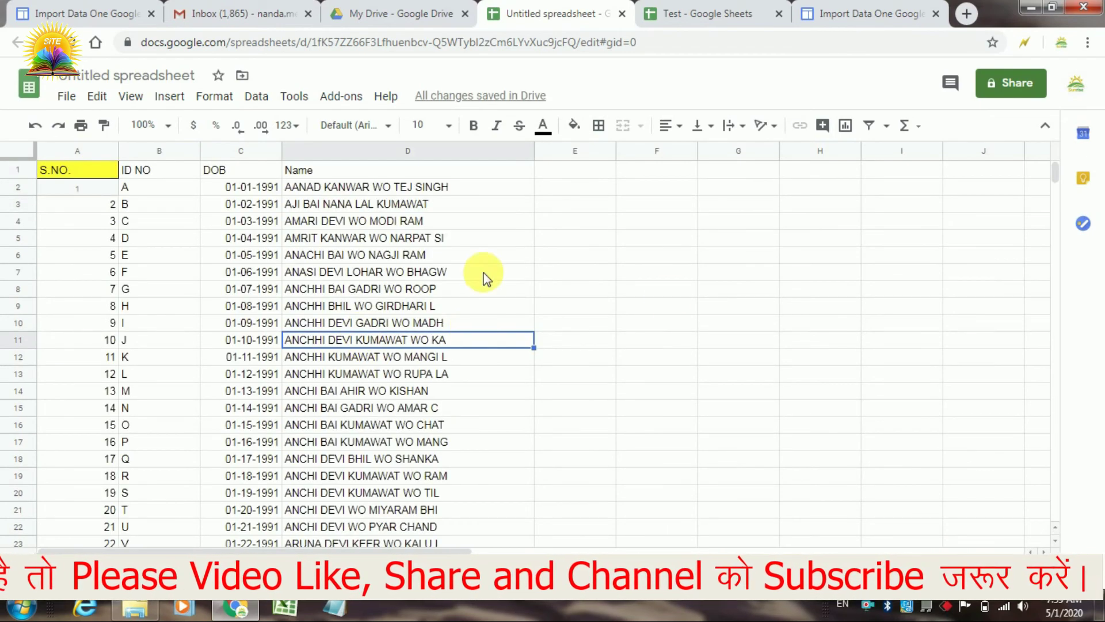
click(728, 13)
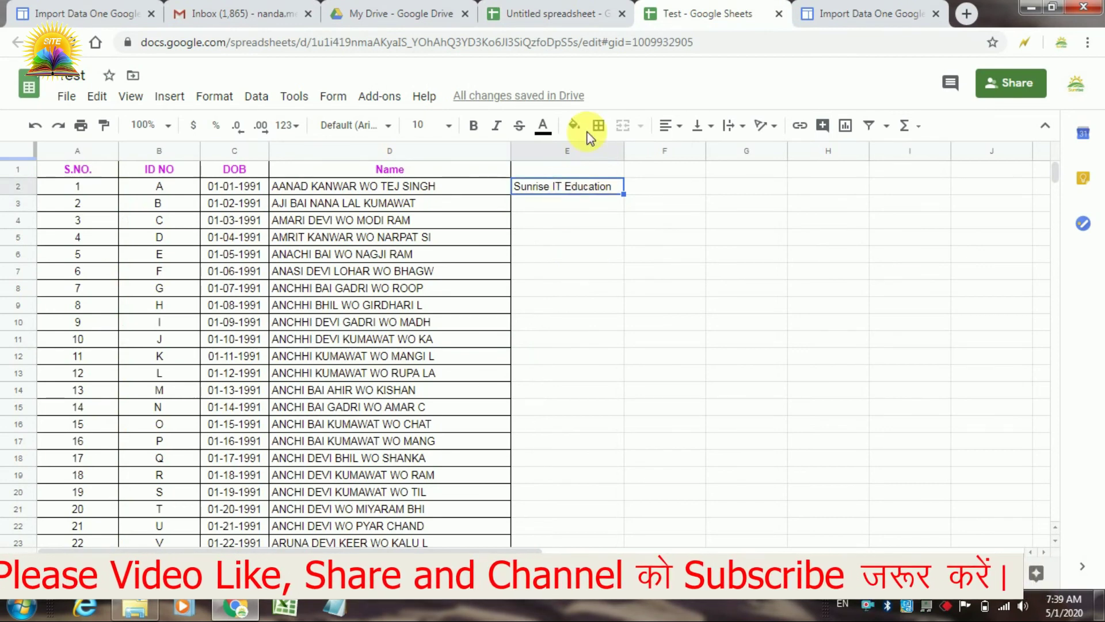
click(553, 13)
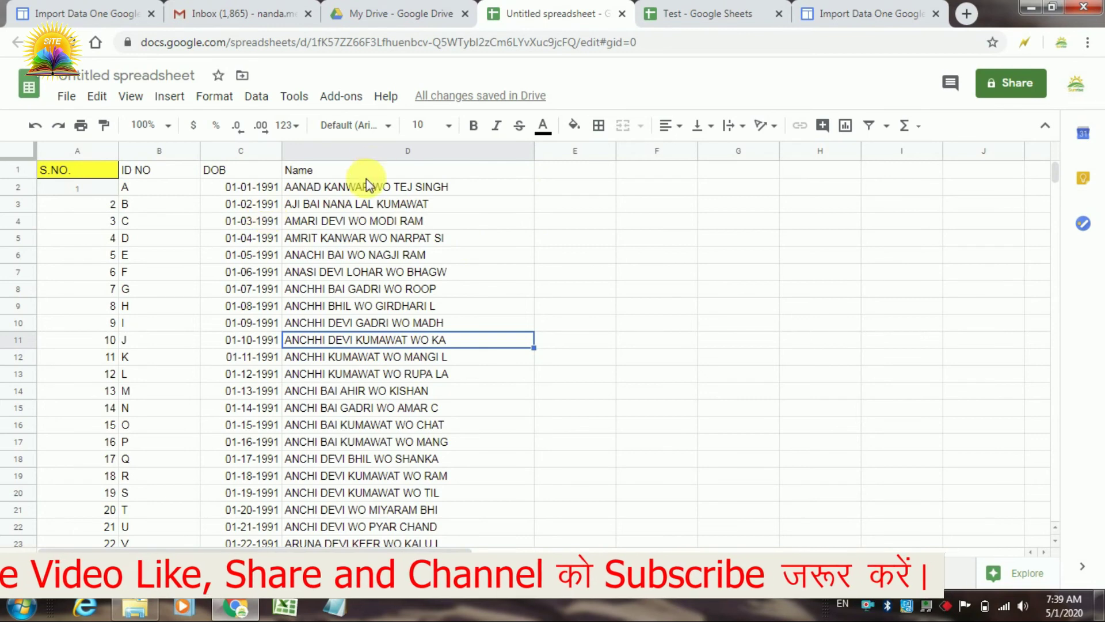
Step: Change the range end in A1's IMPORTRANGE formula from D27 to D5
click(98, 170)
key(ctrl+v)
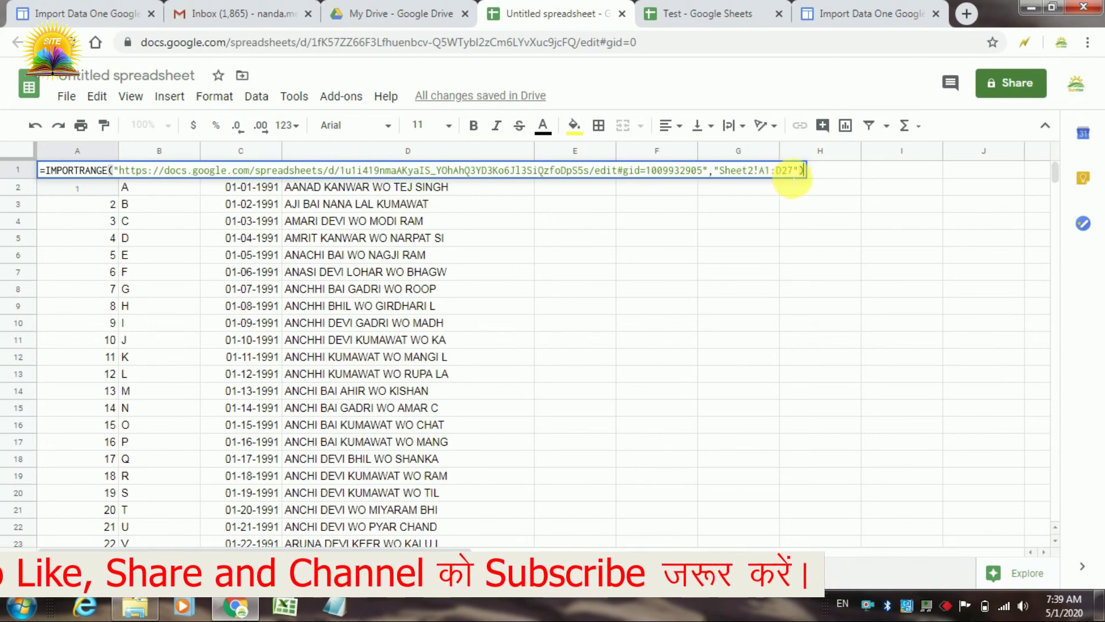
click(793, 170)
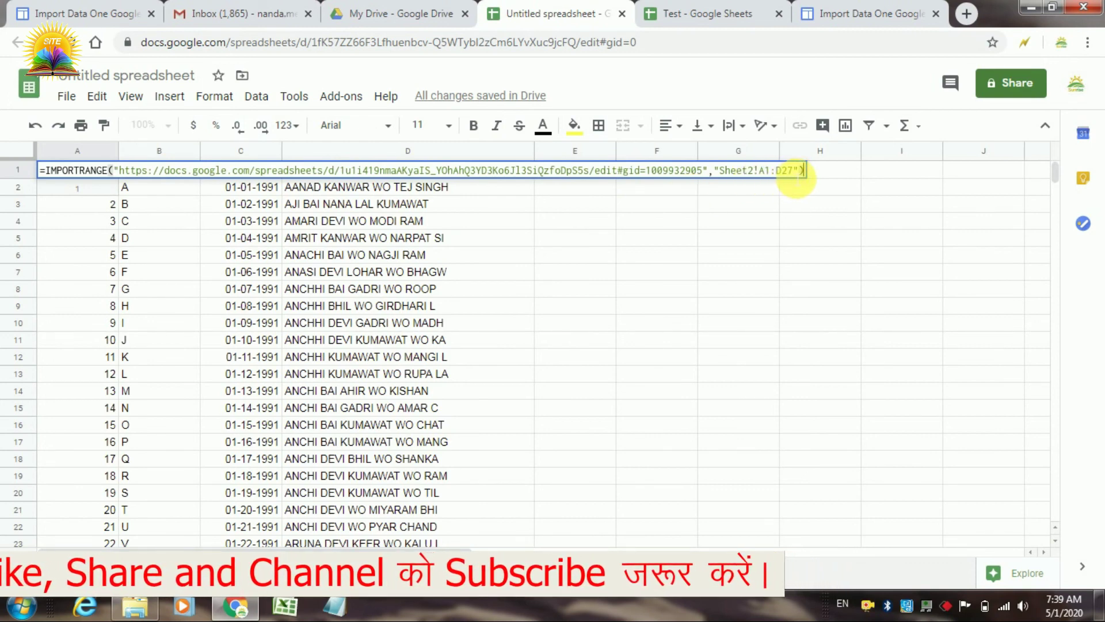
key(BackSpace)
key(BackSpace)
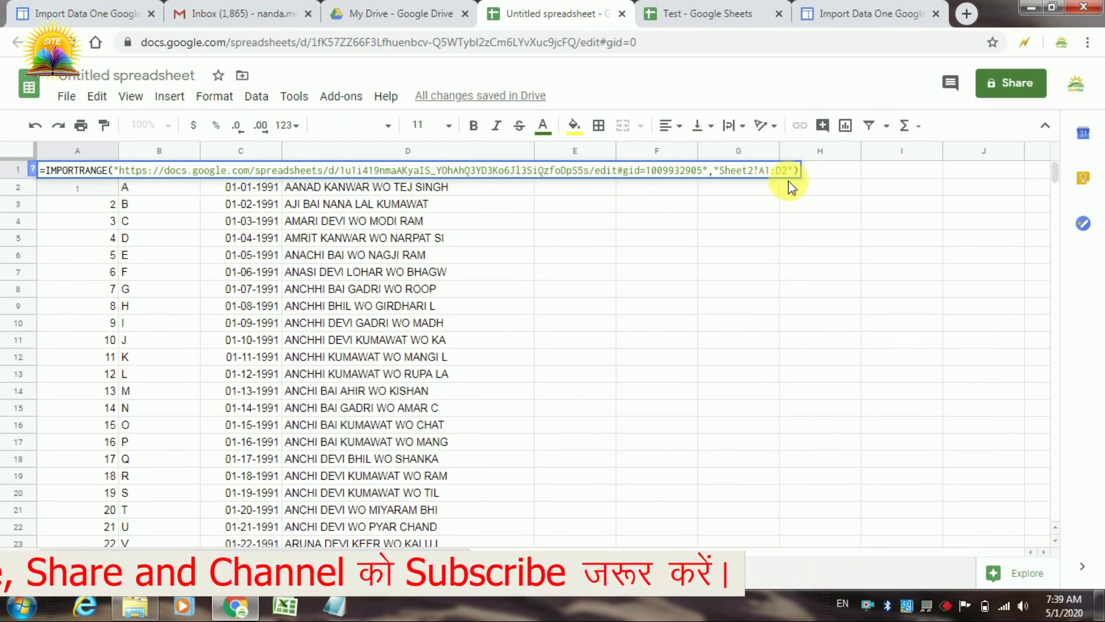
text(5)
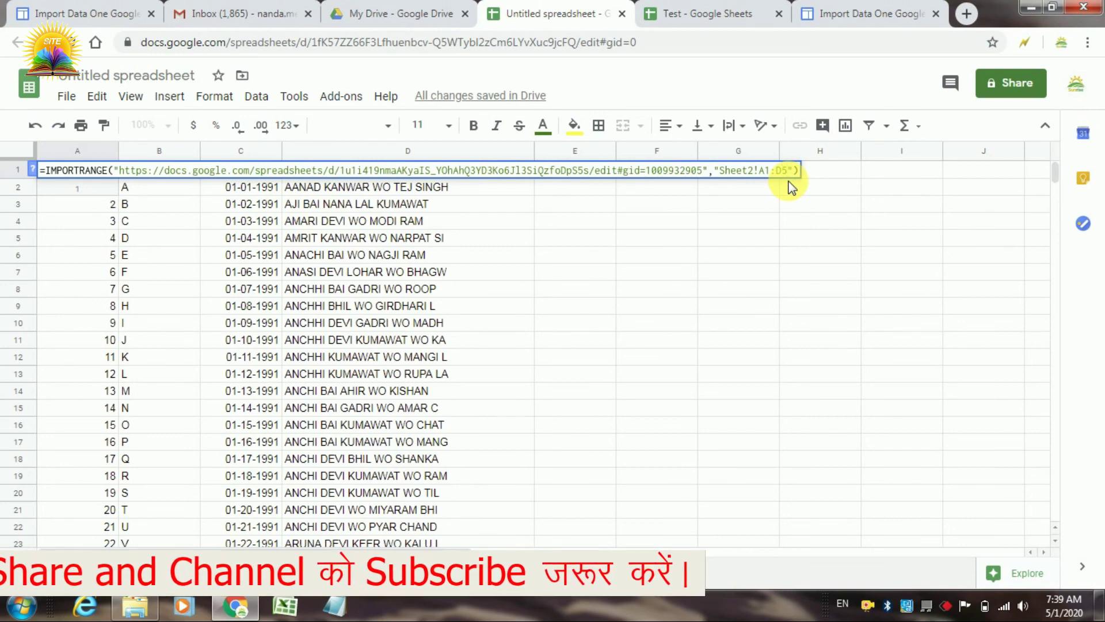
key(Return)
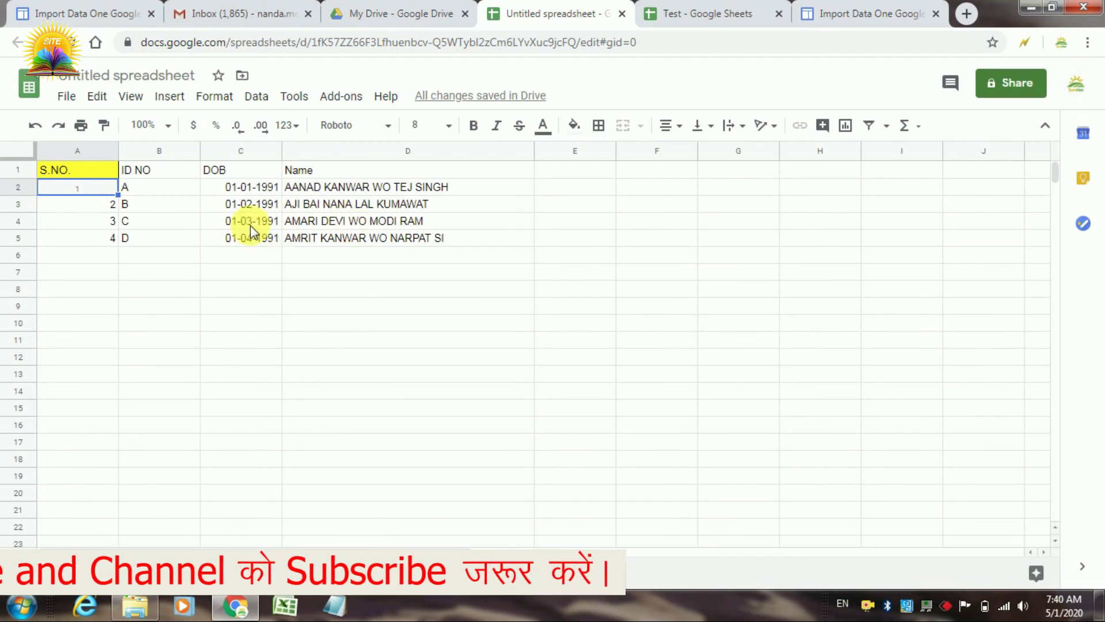
Step: Change A1's IMPORTRANGE range end from D5 to B5 and check the ID NO values in B1:B5
click(137, 190)
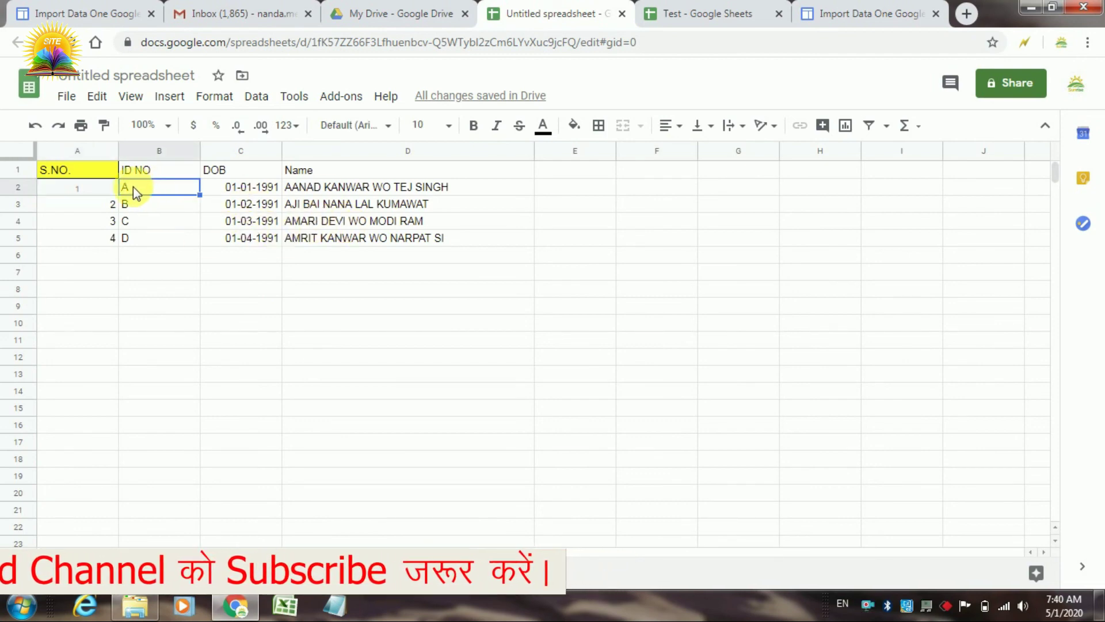
click(98, 171)
double_click(95, 169)
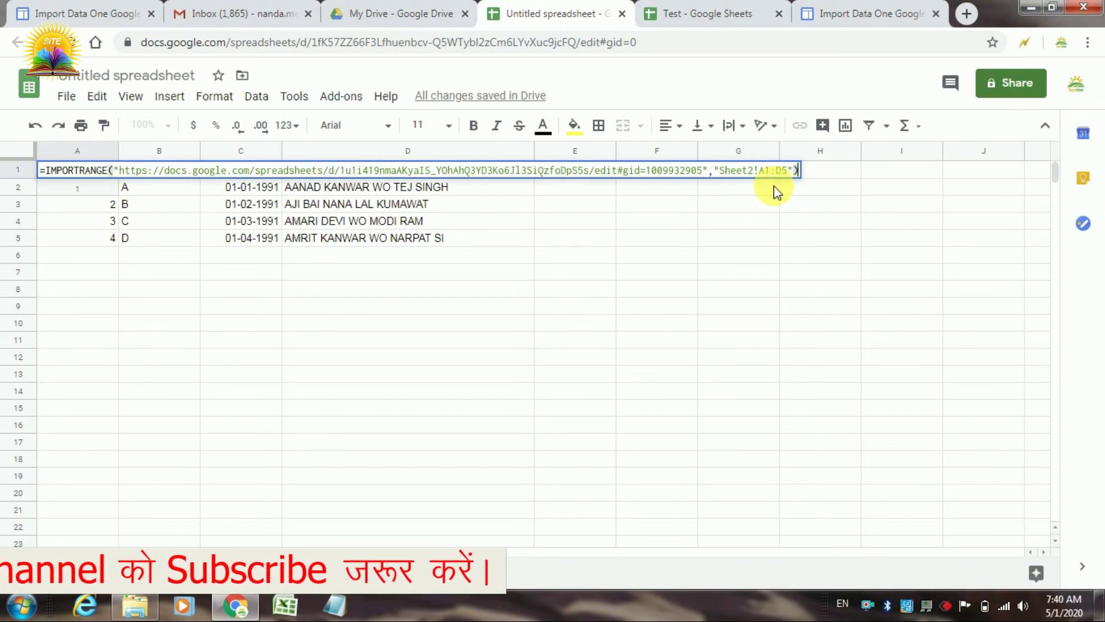
click(784, 171)
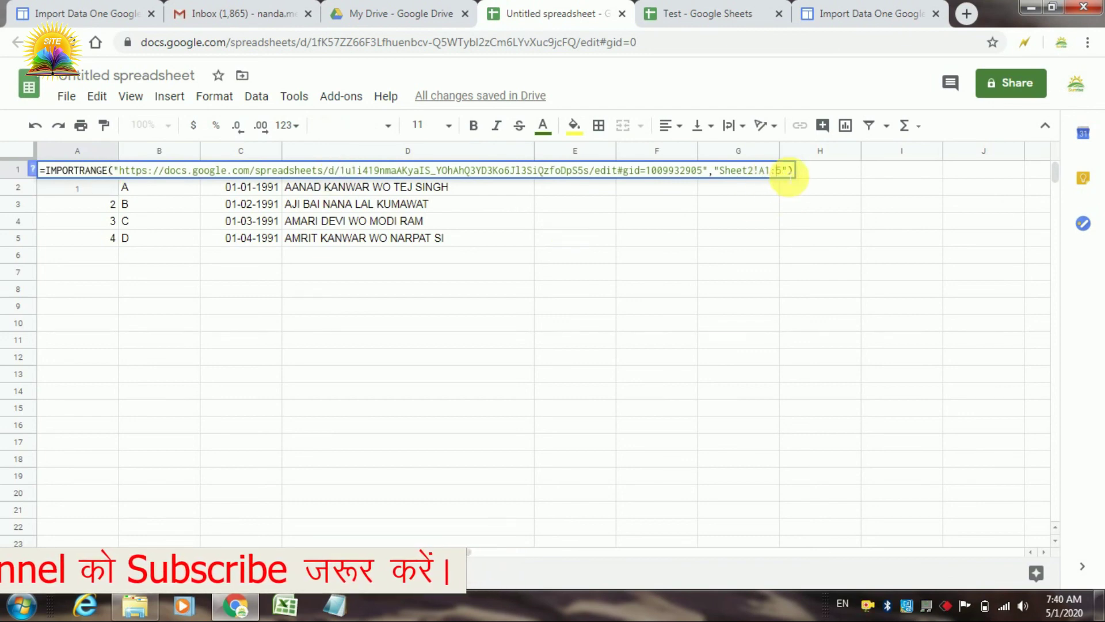
text(B)
key(Return)
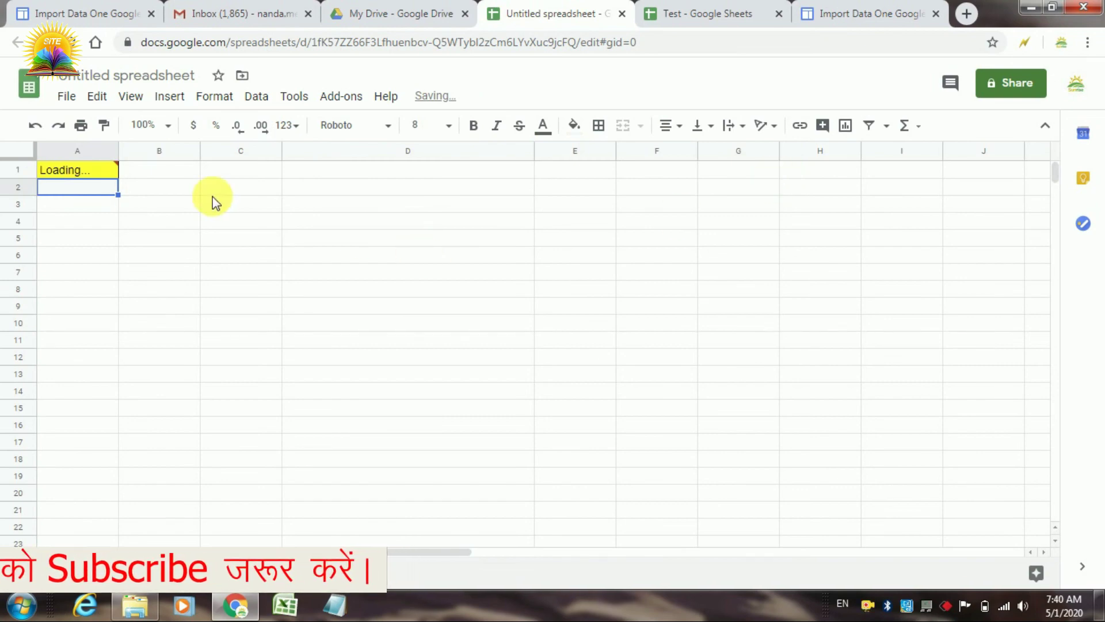
mouse_move(177, 173)
mouse_down()
mouse_move(177, 226)
mouse_move(189, 238)
mouse_up()
click(236, 237)
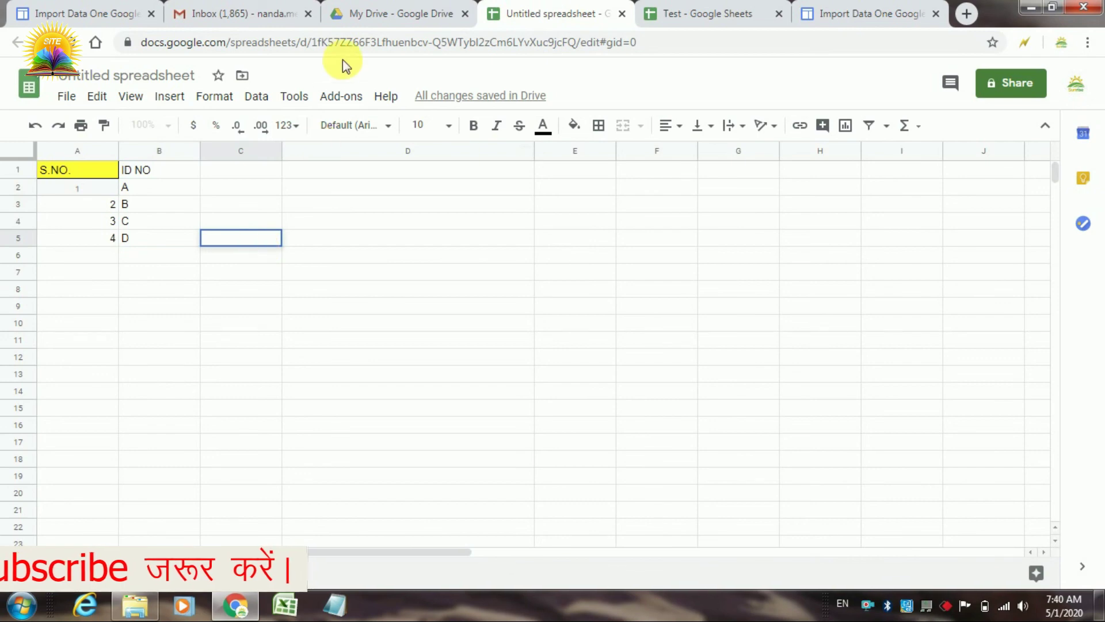
click(437, 294)
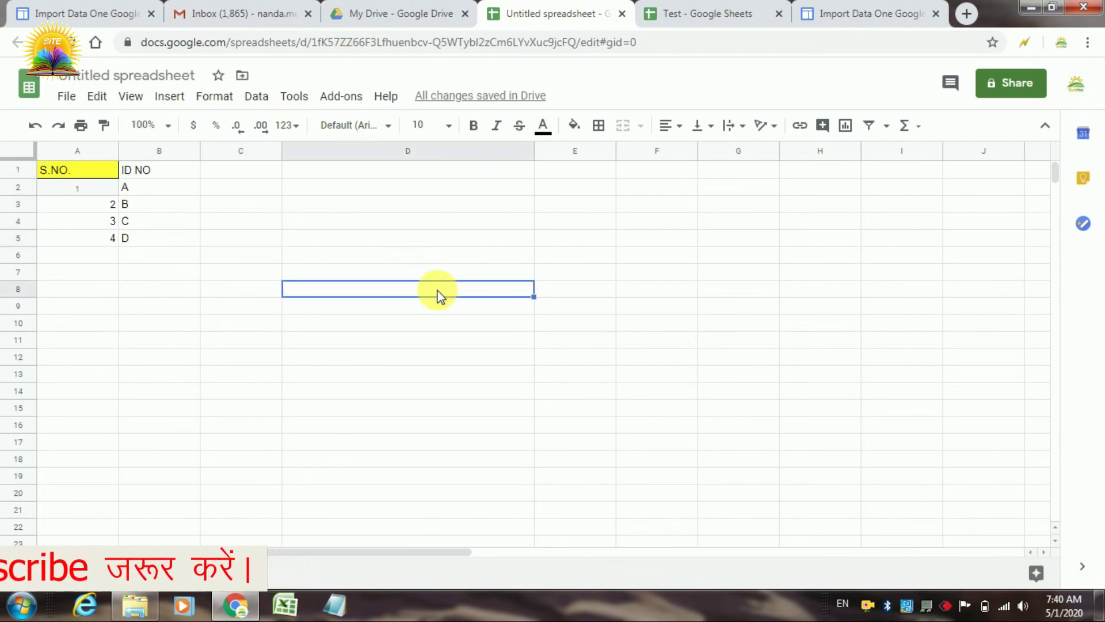